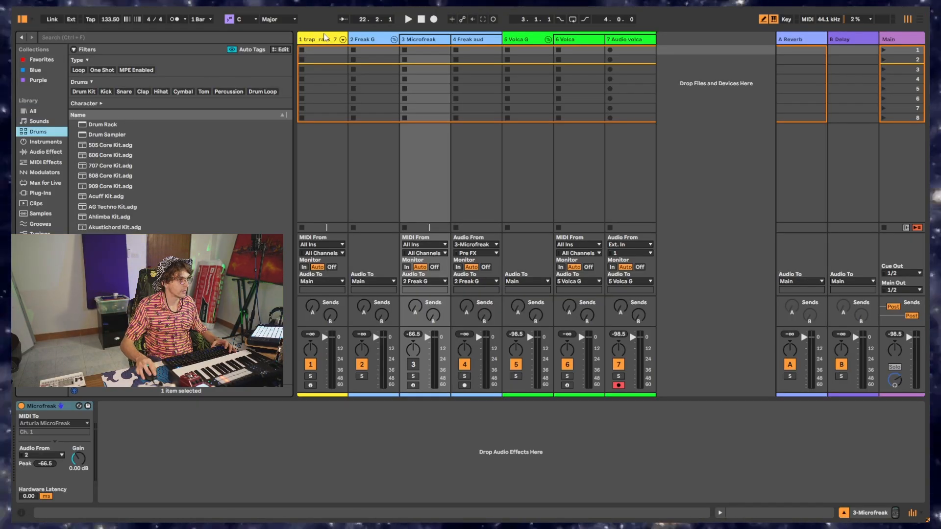
Load the FM Drum Kit kicks Slim Thicc, Stay, Stop It and SVVS and snares Ayo, Based Kash, Bieb and Bink into track 1's Drum Rack
{"action": "left_click", "coordinate": [324, 38]}
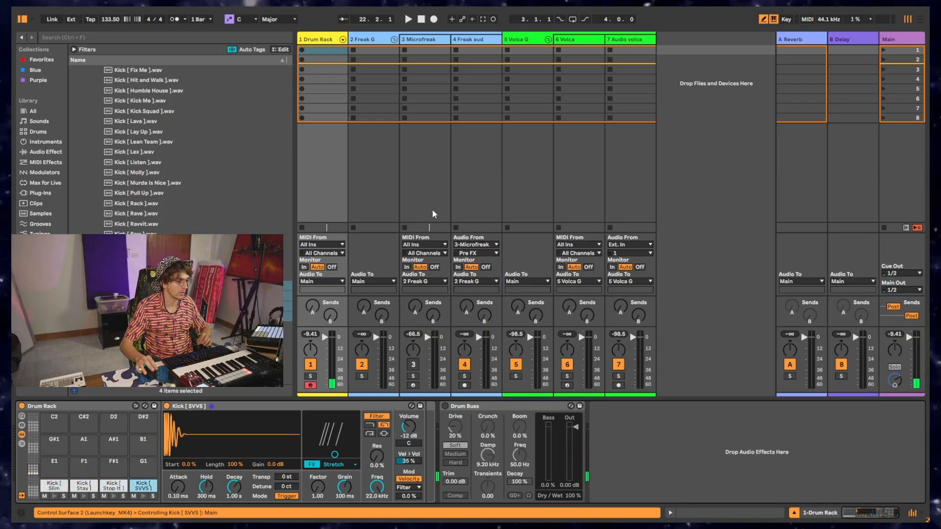
{"action": "scroll", "coordinate": [118, 202], "scroll_direction": "up", "scroll_amount": 10}
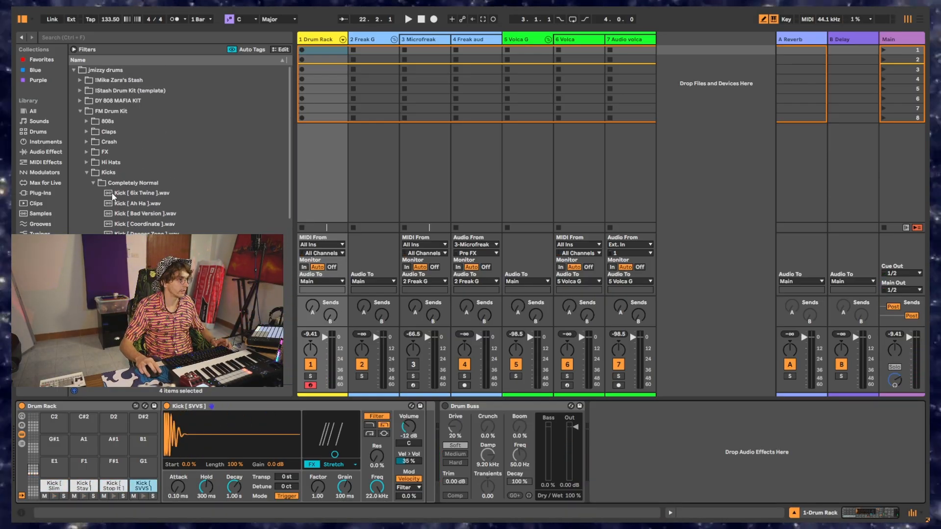
{"action": "left_click", "coordinate": [118, 203]}
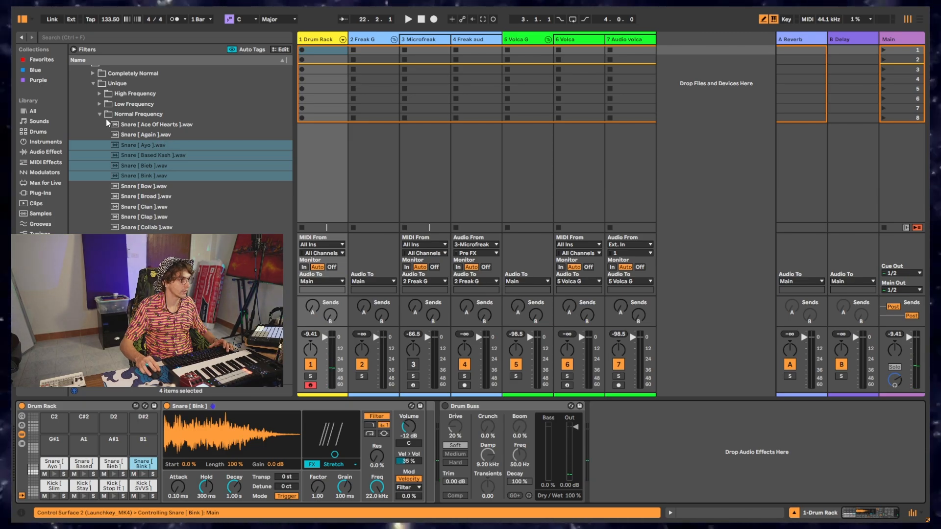
Load the FM Drum Kit open hats Cali, Cute, D Rich and Das Fye Girl onto the Drum Rack pads from C2 upward
{"action": "scroll", "coordinate": [108, 120], "scroll_direction": "up", "scroll_amount": 5}
{"action": "left_click", "coordinate": [87, 182]}
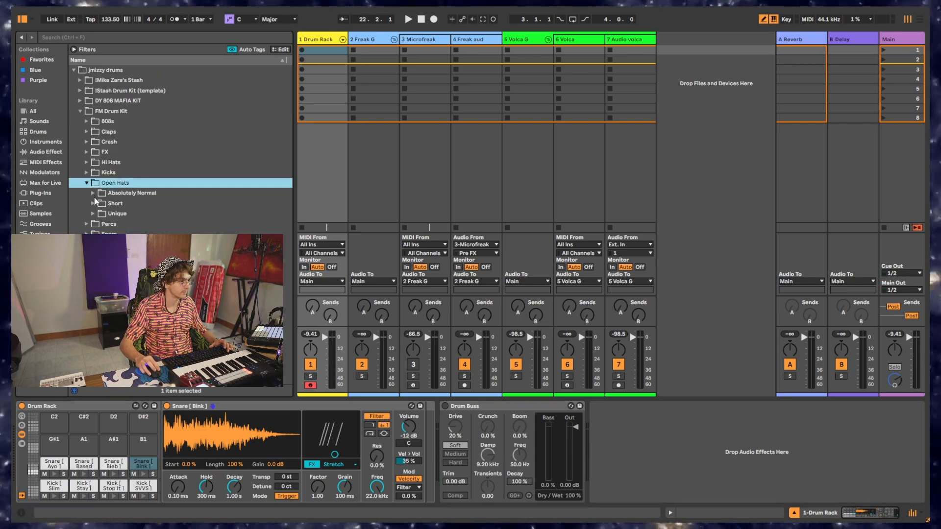
{"action": "left_click", "coordinate": [93, 213]}
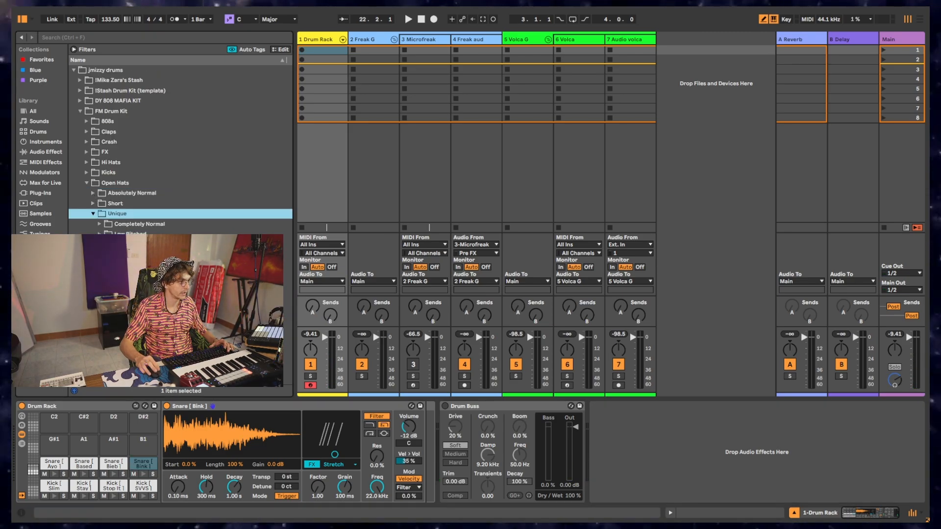
{"action": "left_click", "coordinate": [117, 235]}
{"action": "left_click", "coordinate": [87, 183]}
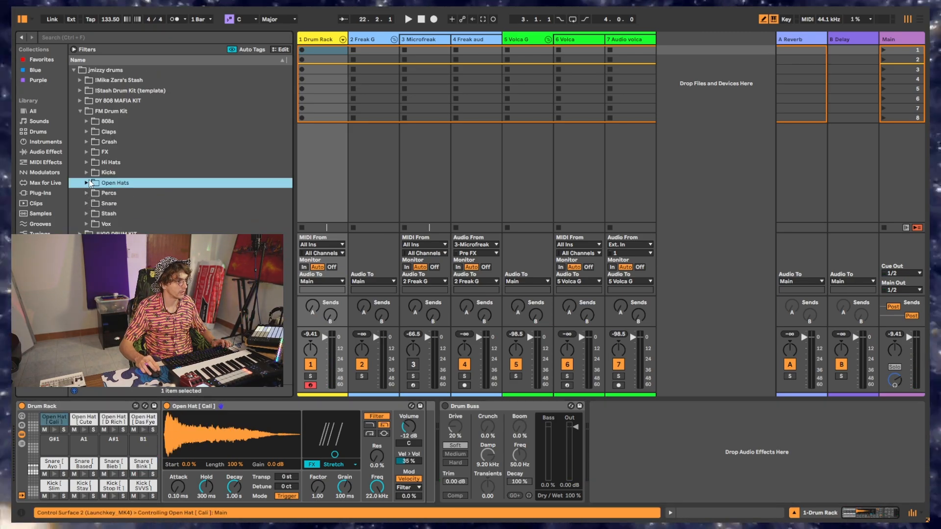
Load the short hi-hats Cook Up, Crunchy Crunch, Eastside and Essence Reaver onto the Drum Rack pads from G#1 to B1
{"action": "key", "text": "Up"}
{"action": "key", "text": "Up"}
{"action": "key", "text": "Right"}
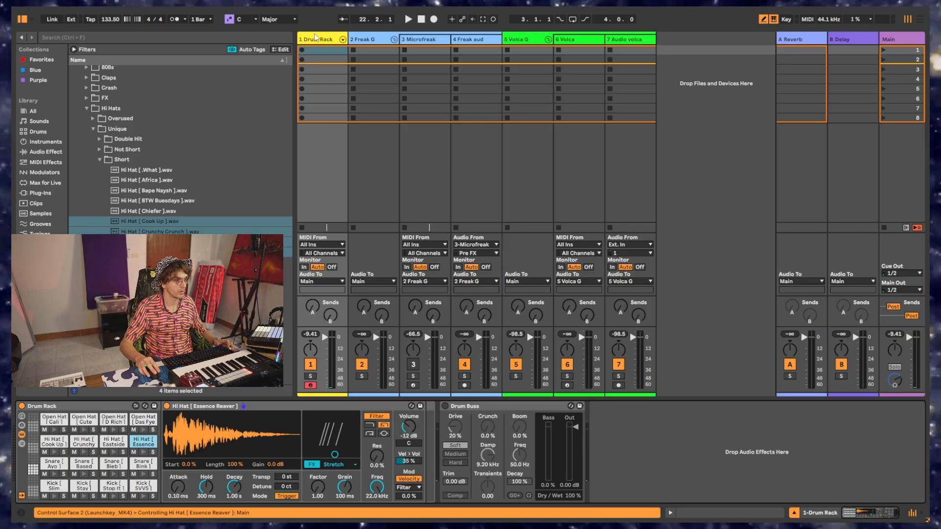
Set the project tempo to 138 BPM and turn on the metronome
{"action": "left_click", "coordinate": [118, 20]}
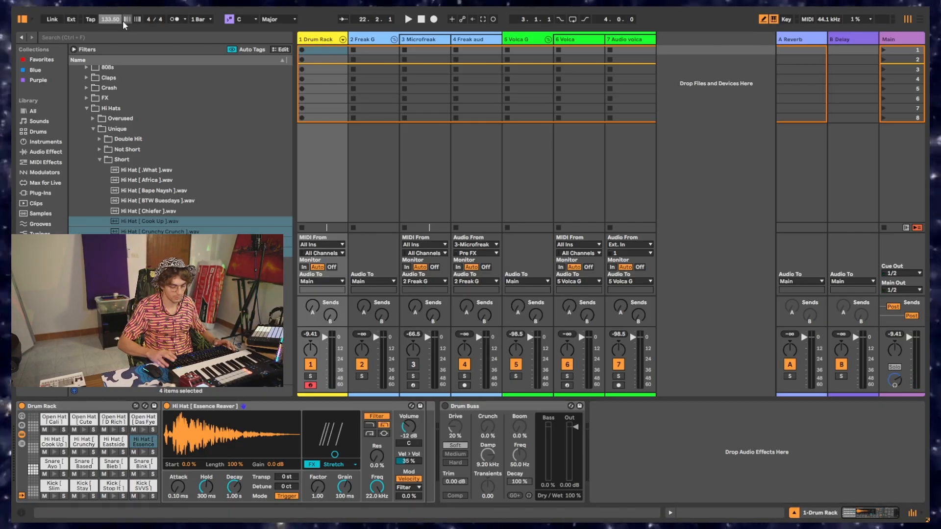
{"action": "type", "text": "138"}
{"action": "key", "text": "Return"}
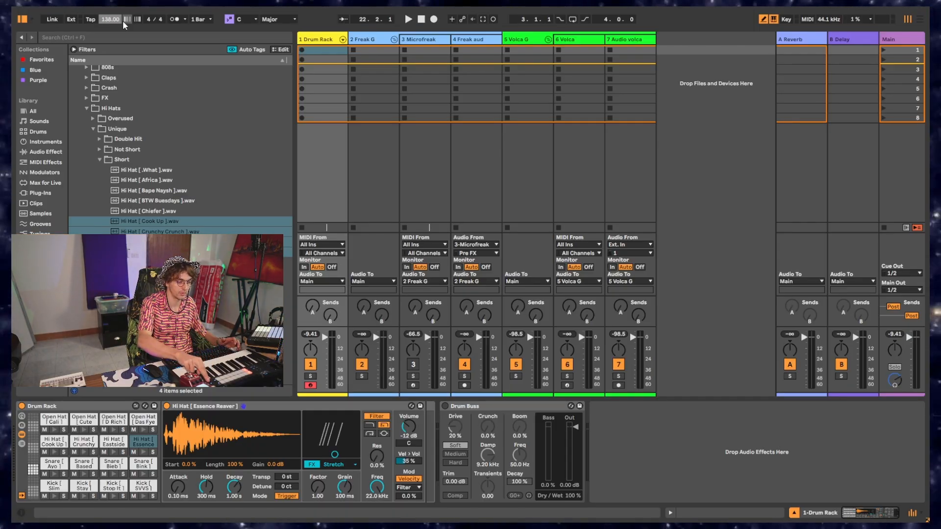
{"action": "key", "text": "o"}
{"action": "key", "text": "space"}
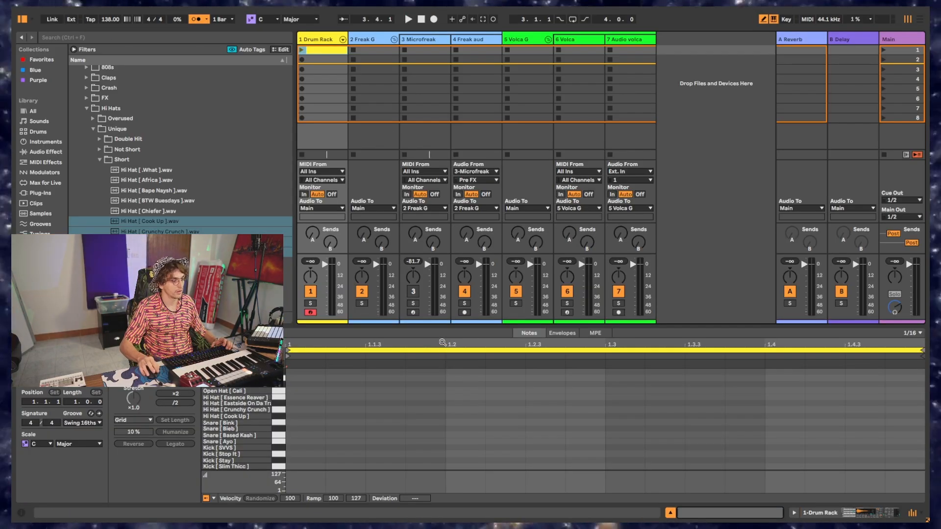
Build a looping four-bar clip with Kick [Slim Thicc] on beat 1, Snare [Bieb] on beat 3, and extra snares at 1.3.4 and 2.2.1
{"action": "left_click_drag", "start_coordinate": [436, 325], "coordinate": [435, 182]}
{"action": "left_click", "coordinate": [318, 423]}
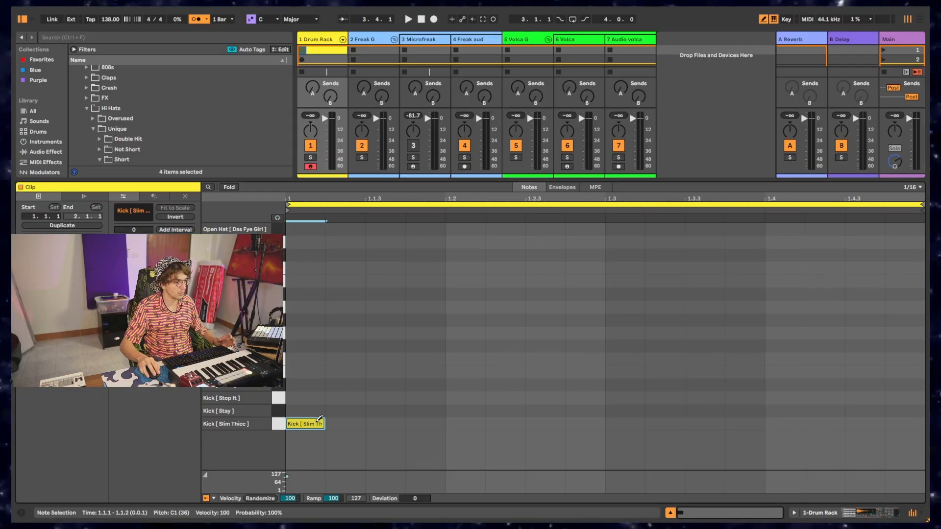
{"action": "key", "text": "space"}
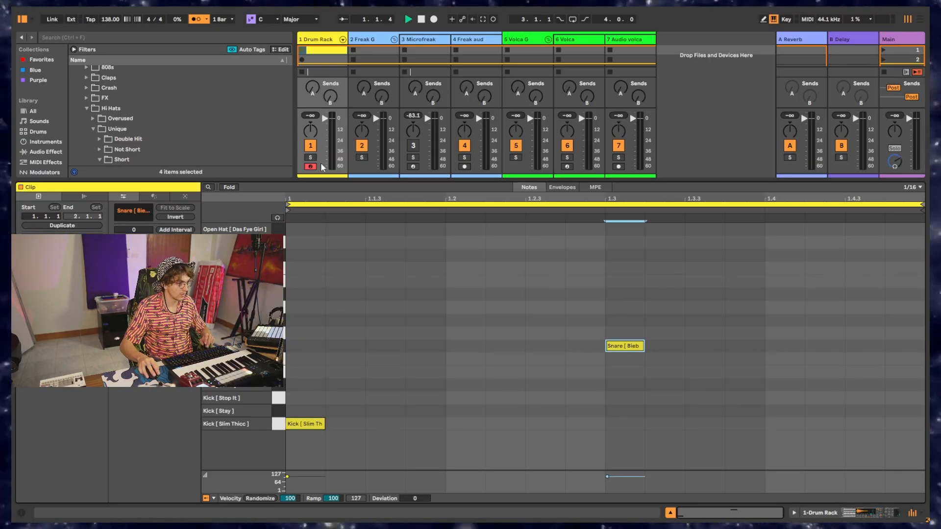
{"action": "left_click", "coordinate": [302, 50]}
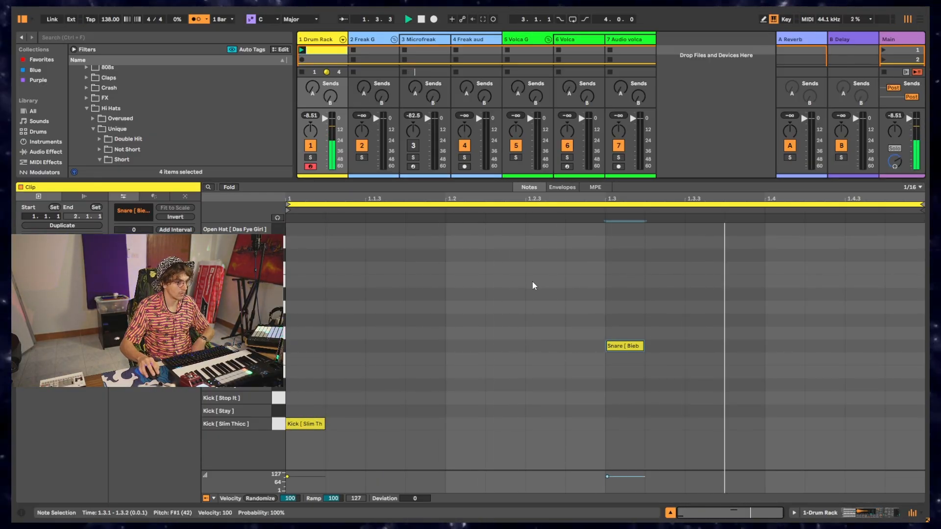
{"action": "double_click", "coordinate": [686, 397]}
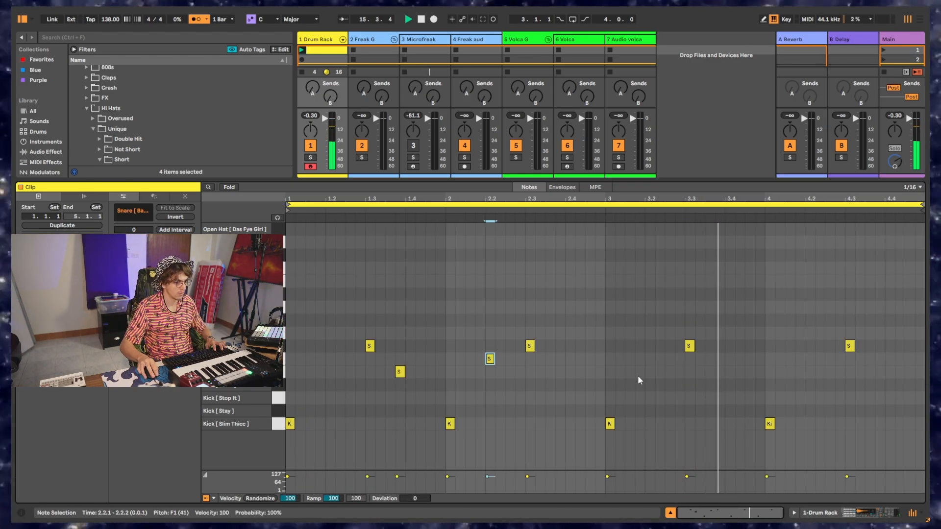
{"action": "double_click", "coordinate": [638, 372]}
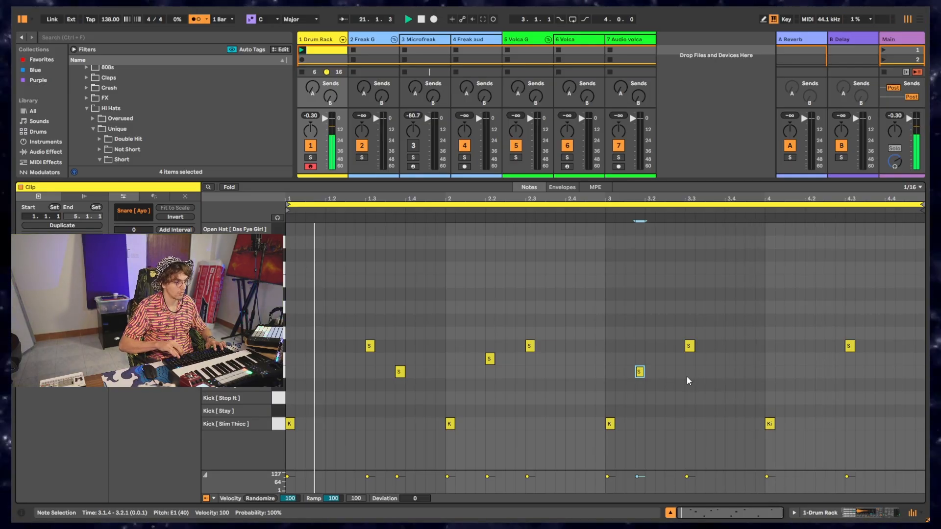
{"action": "key", "text": "Up"}
{"action": "key", "text": "Up"}
{"action": "key", "text": "Up"}
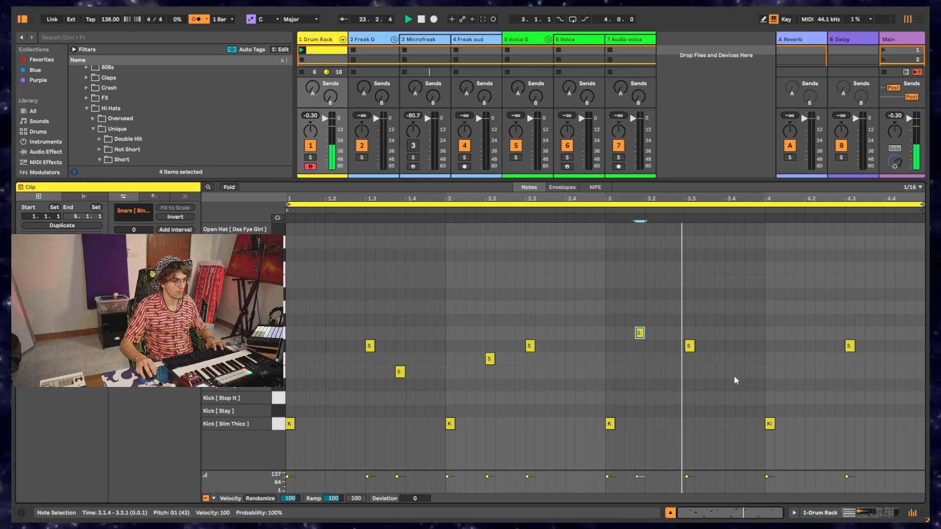
{"action": "double_click", "coordinate": [639, 332]}
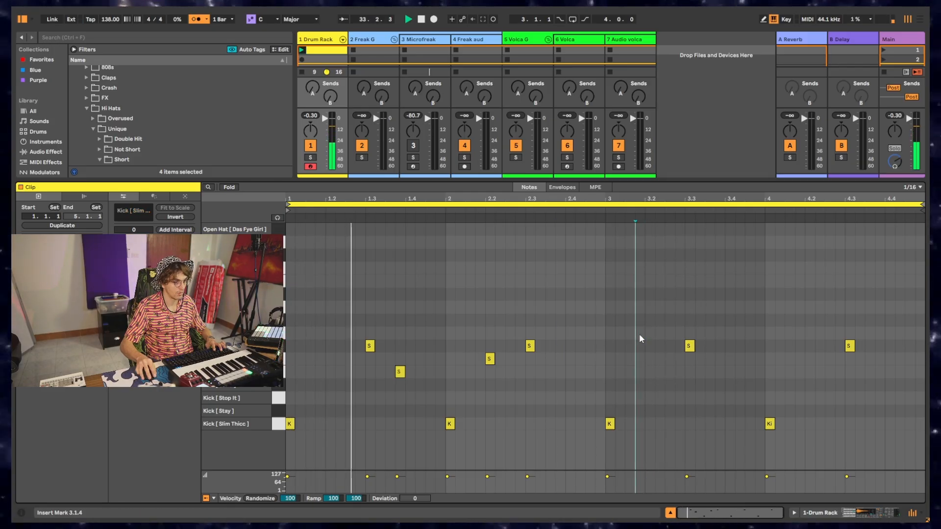
Add a Kick [Stop It] hit at 2.4.4, listen to the pattern, and stop playback
{"action": "double_click", "coordinate": [600, 398]}
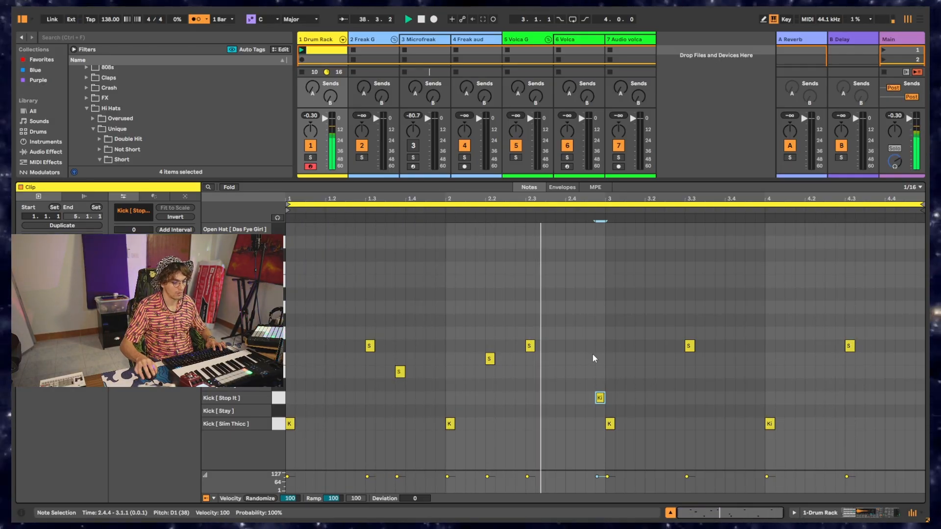
{"action": "left_click", "coordinate": [642, 280]}
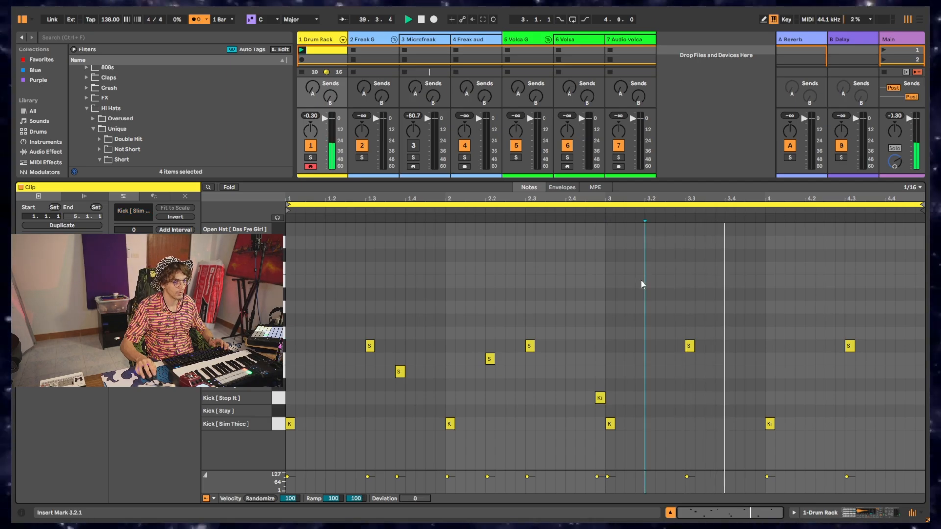
{"action": "key", "text": "space"}
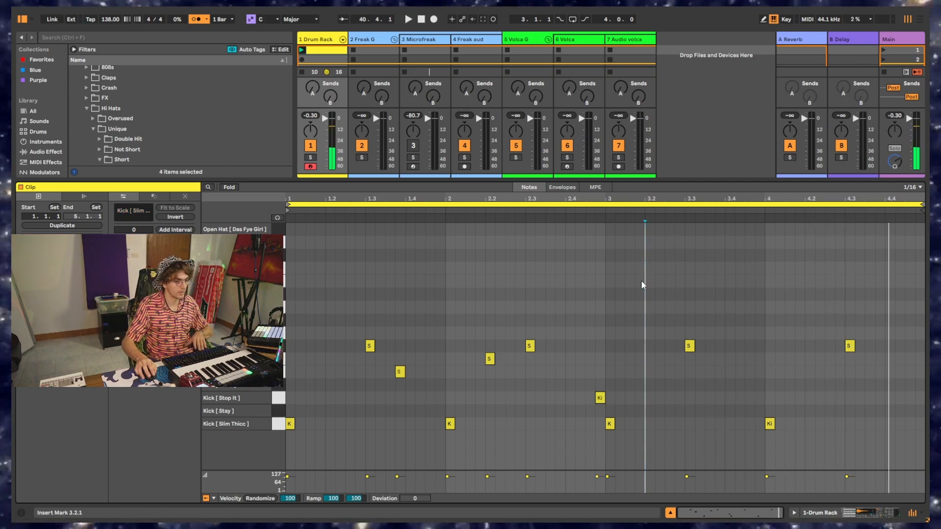
Fill the pattern with sixteenth-note Hi Hat [Cook Up] hits at velocities from 40 to 50 and play it back
{"action": "double_click", "coordinate": [290, 321]}
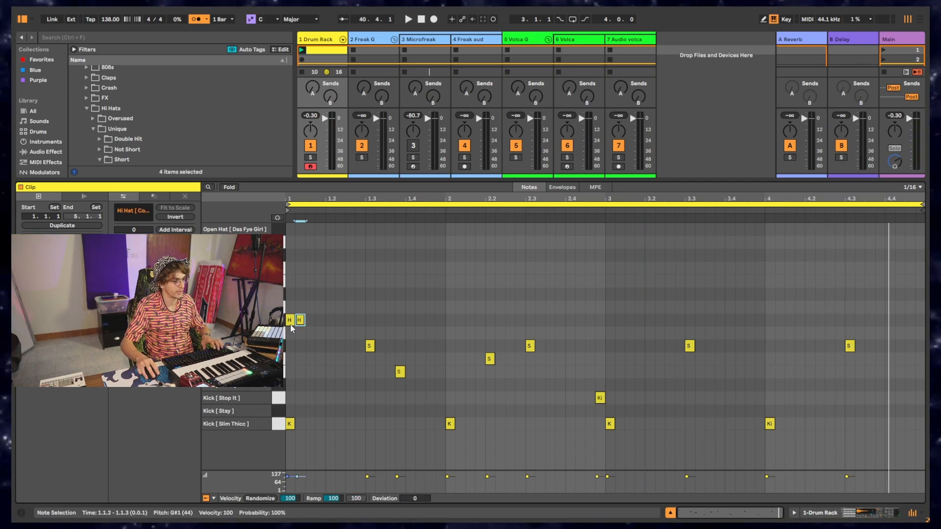
{"action": "key", "text": "ctrl+d"}
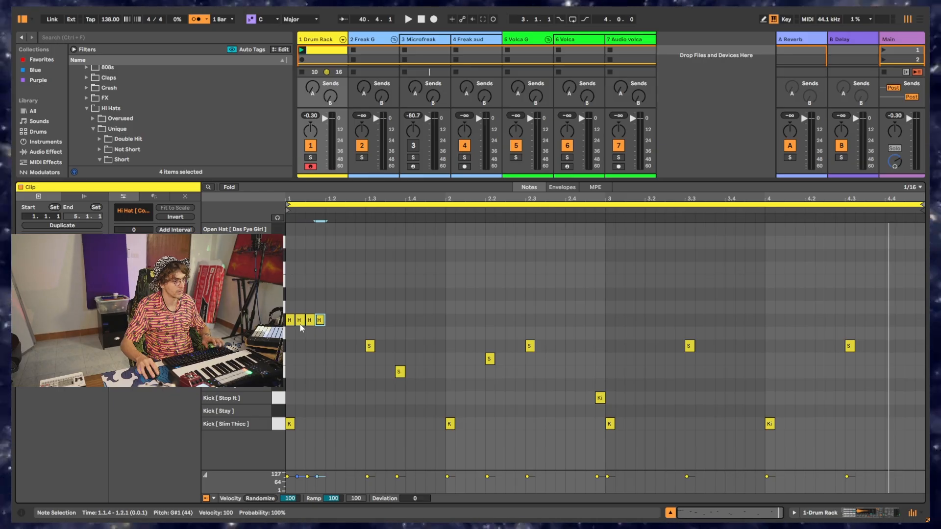
{"action": "key", "text": "space"}
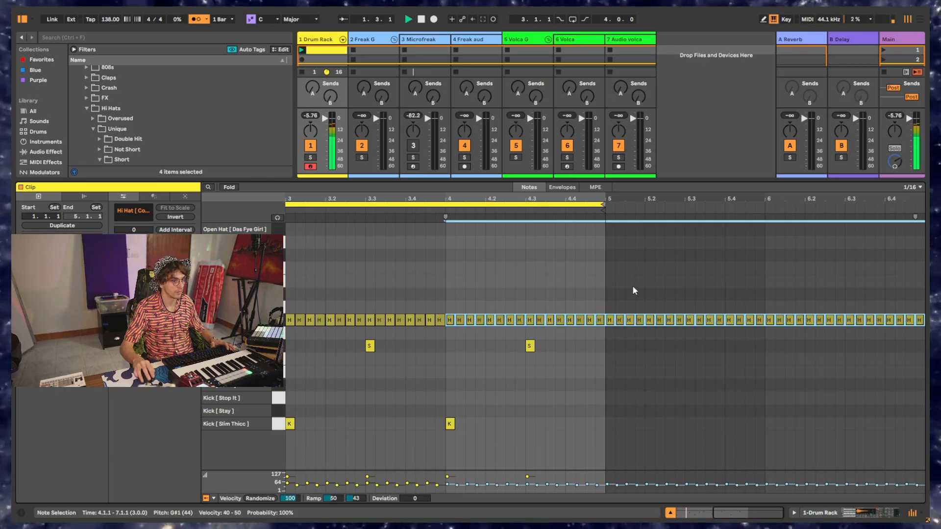
Delete the surplus hi-hat notes beyond the clip's end at bar 5
{"action": "left_click_drag", "start_coordinate": [610, 305], "coordinate": [925, 385]}
{"action": "key", "text": "Delete"}
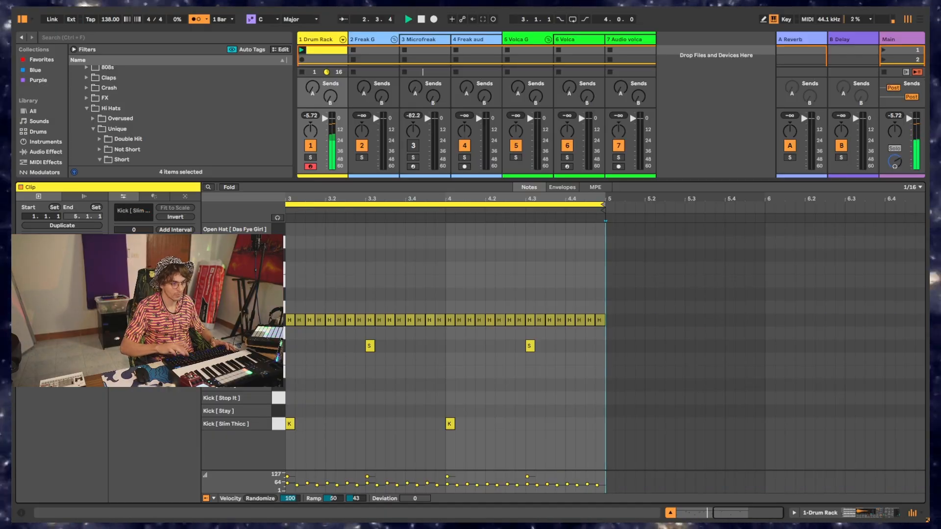
{"action": "scroll", "coordinate": [405, 337], "scroll_direction": "down", "scroll_amount": 3}
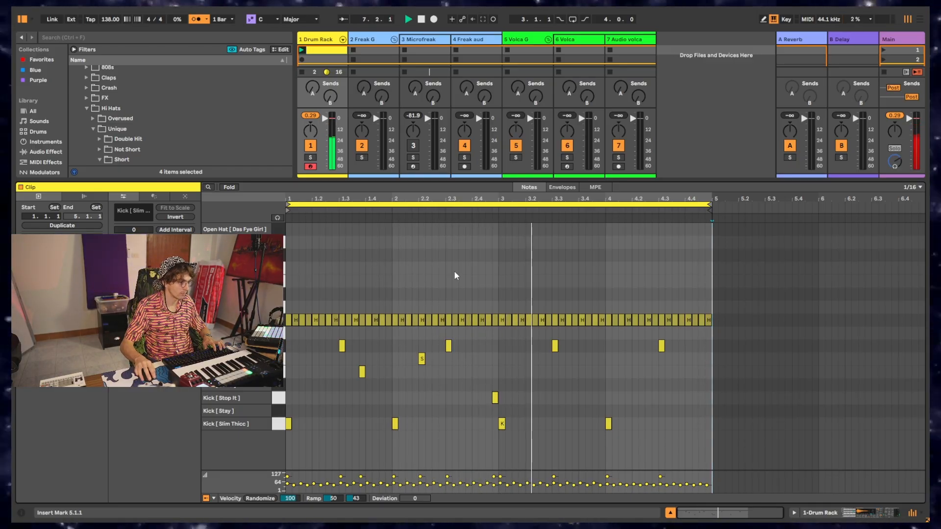
Place Open Hat [Das Fye Girl] at 1.2.1, and try Open Hat [Cute] at 3.2.1 before deleting it
{"action": "double_click", "coordinate": [528, 255]}
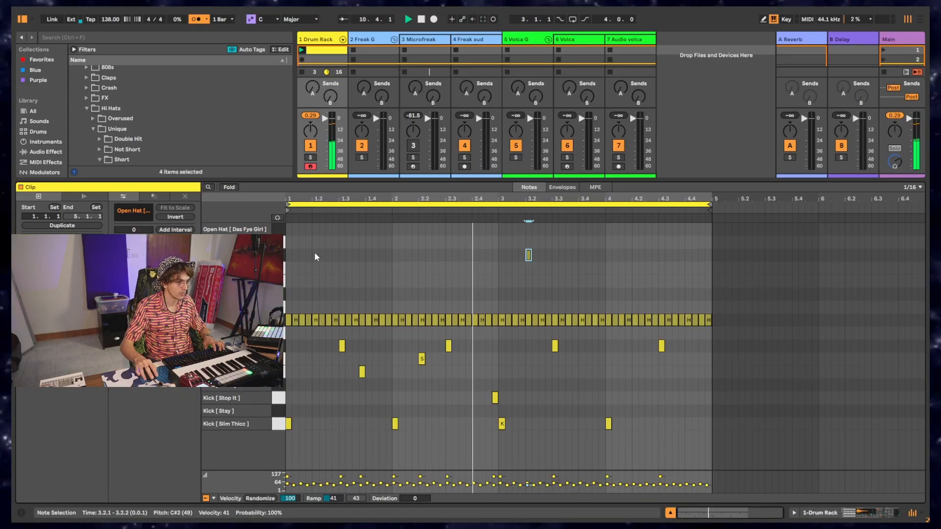
{"action": "double_click", "coordinate": [314, 229]}
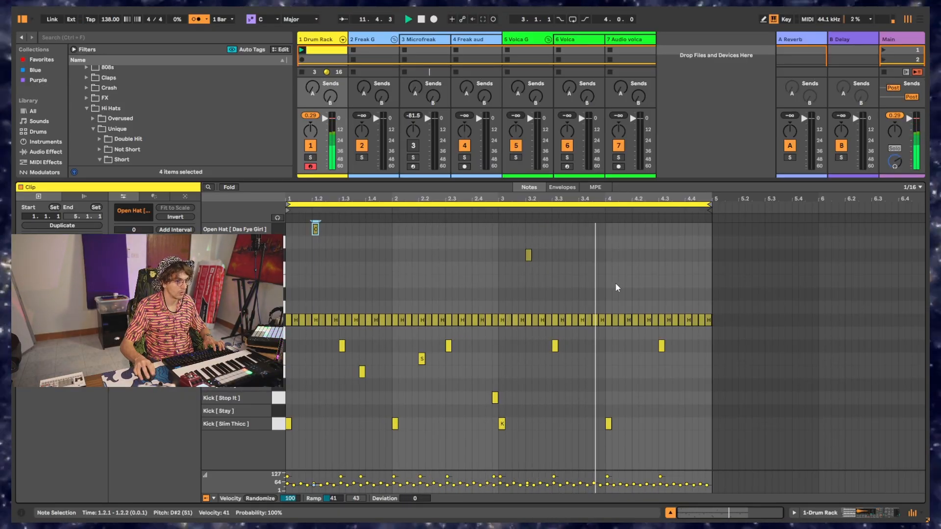
{"action": "left_click", "coordinate": [528, 254]}
{"action": "key", "text": "Delete"}
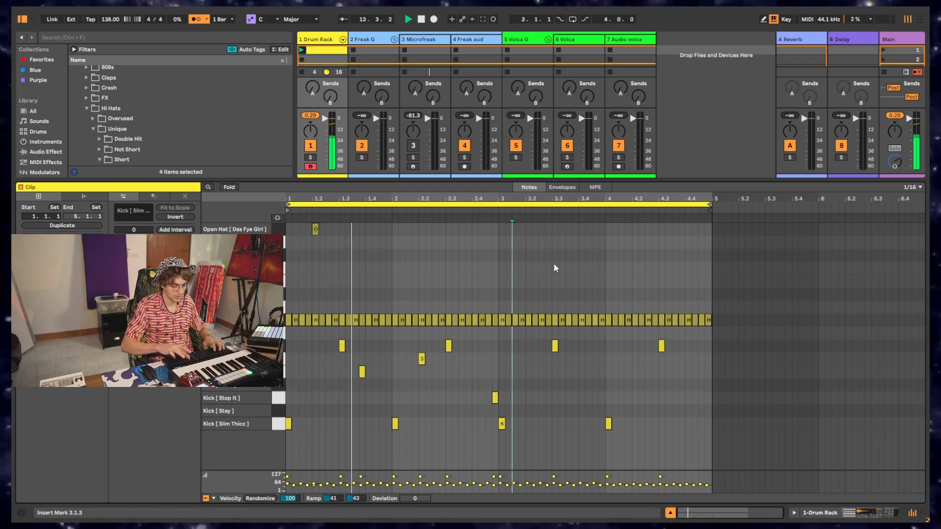
Add Open Hat [D Rich] hits at 3.2.1 and 4.2.1
{"action": "double_click", "coordinate": [530, 242]}
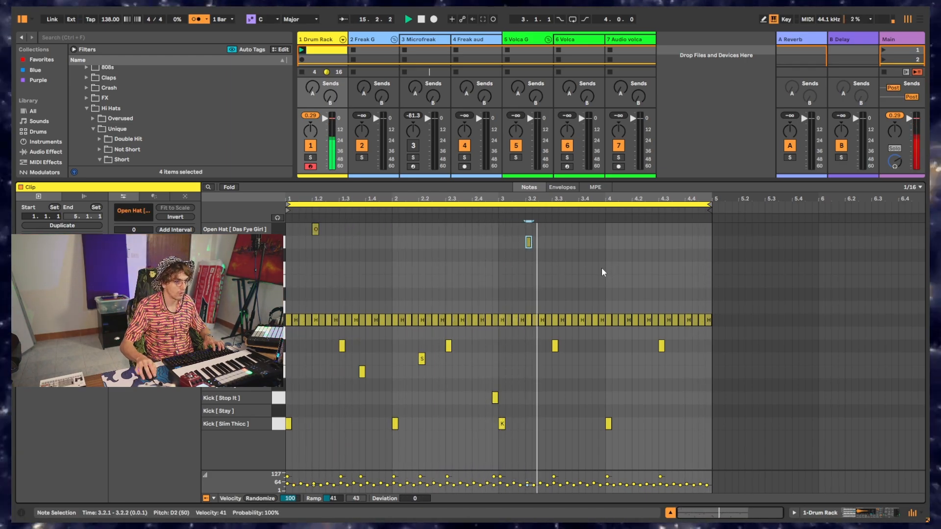
{"action": "left_click", "coordinate": [638, 244]}
{"action": "double_click", "coordinate": [636, 242]}
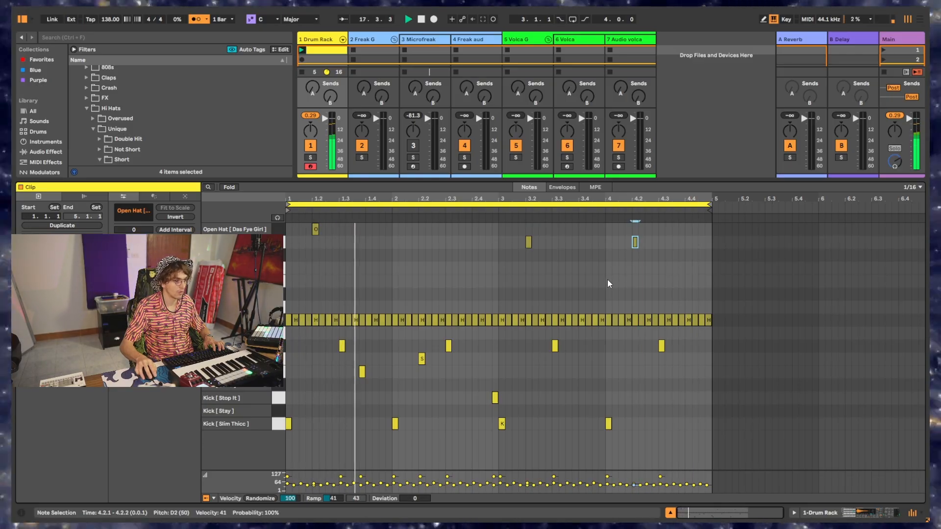
Raise the velocity of all three open hat notes to 76 and replay the clip from the start
{"action": "left_click_drag", "start_coordinate": [301, 225], "coordinate": [639, 246]}
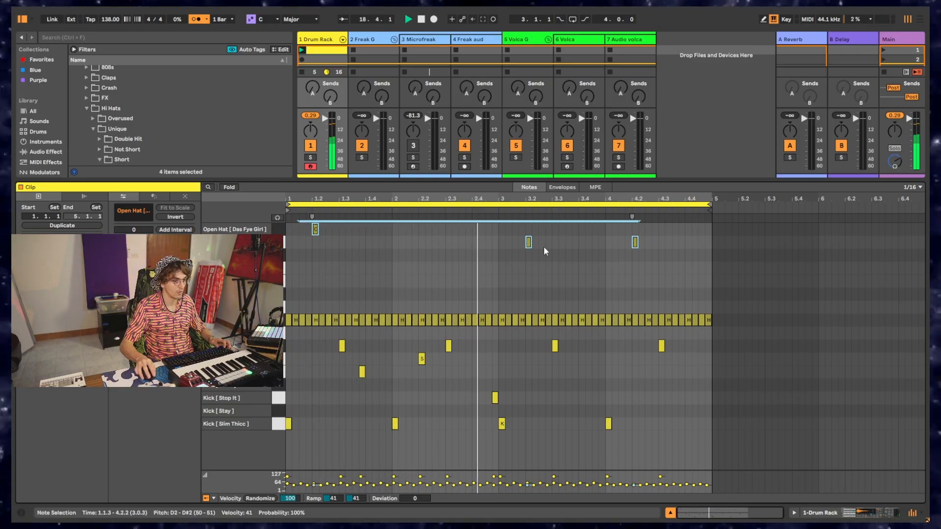
{"action": "left_click_drag", "start_coordinate": [527, 243], "coordinate": [527, 225]}
{"action": "key", "text": "space"}
{"action": "key", "text": "space"}
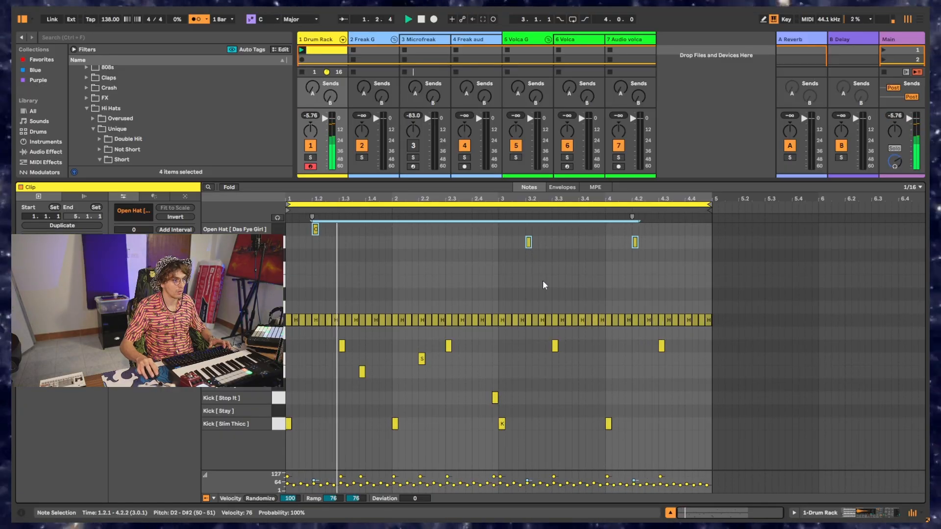
Lower the open hats at 3.2.1 and 4.2.1 to velocity 63, and shift the 4.2.1 note down two semitones to Open Hat [Cali]
{"action": "left_click_drag", "start_coordinate": [513, 243], "coordinate": [693, 247]}
{"action": "left_click", "coordinate": [636, 244]}
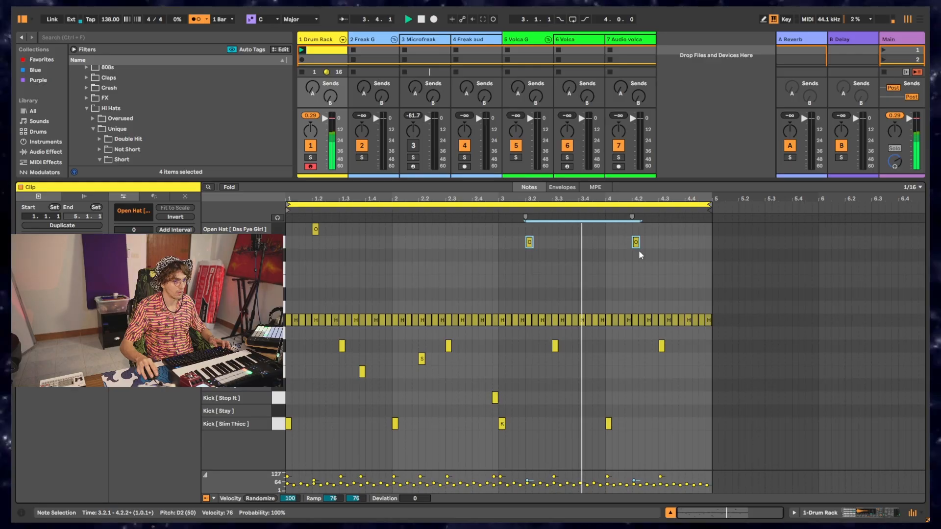
{"action": "left_click_drag", "start_coordinate": [636, 244], "coordinate": [633, 260]}
{"action": "left_click", "coordinate": [636, 244]}
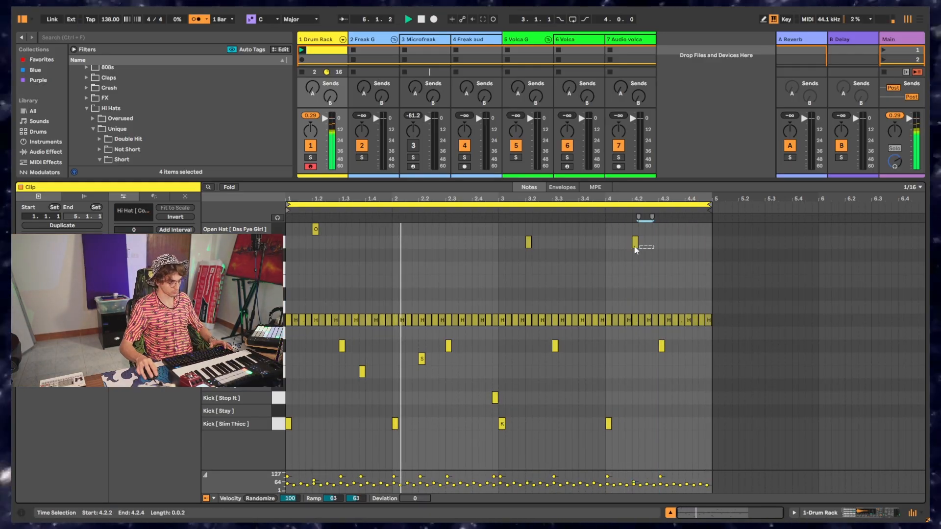
{"action": "key", "text": "Down"}
{"action": "key", "text": "Down"}
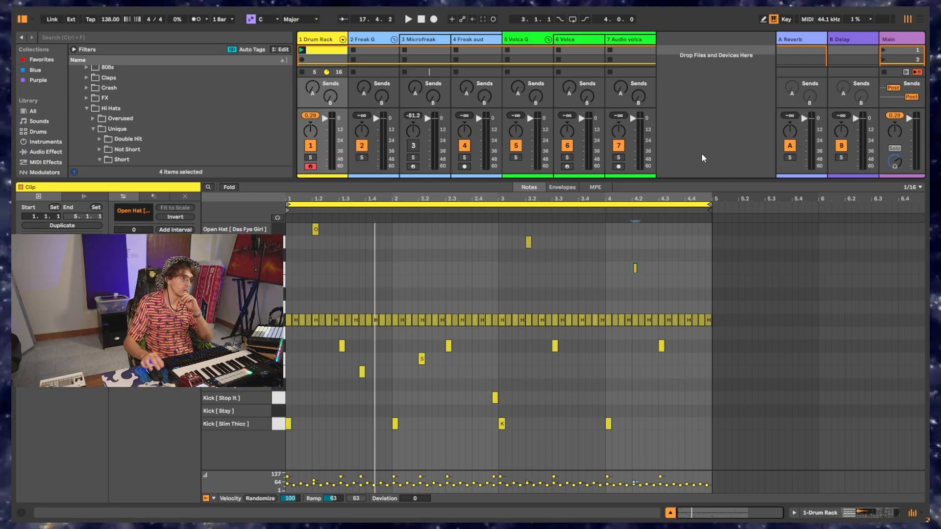
Capture the part just played on the synth as a MIDI clip in the first slot of the 3 Microfreak track
{"action": "left_click_drag", "start_coordinate": [674, 182], "coordinate": [654, 300]}
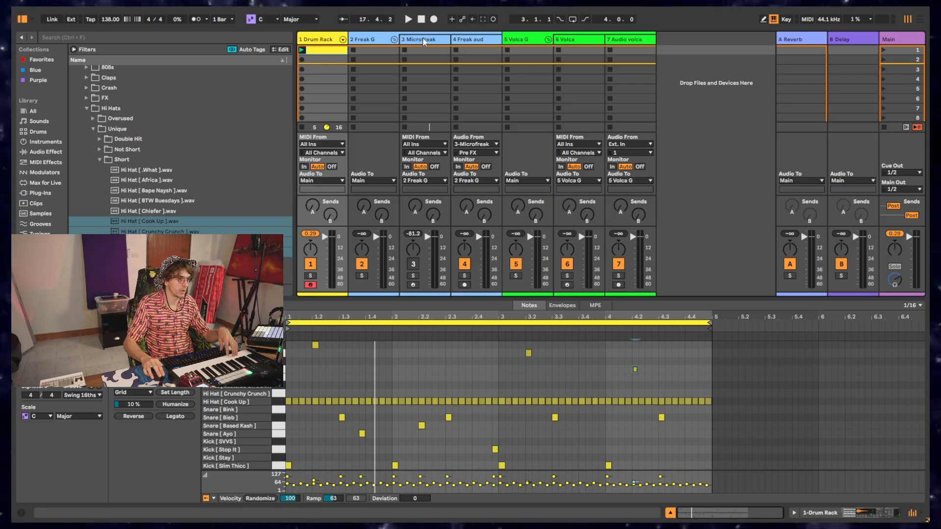
{"action": "left_click", "coordinate": [424, 40]}
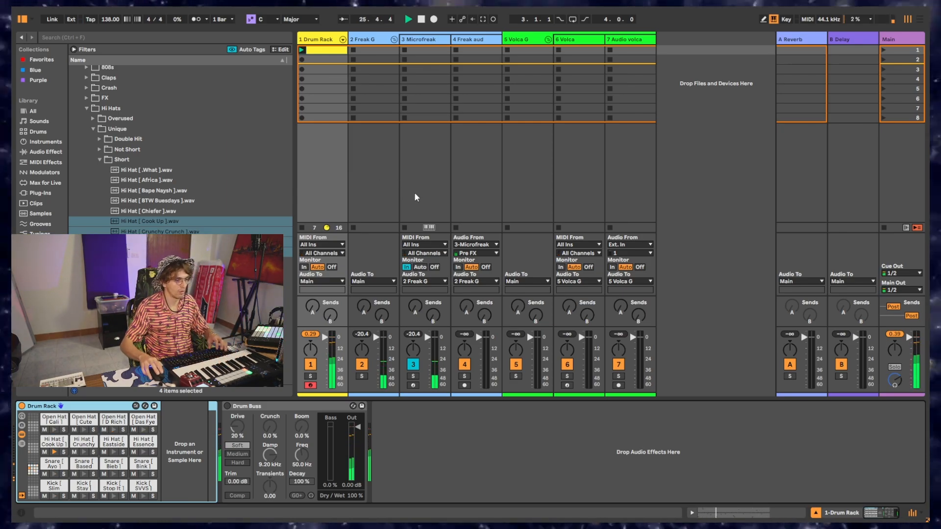
{"action": "left_click", "coordinate": [483, 19]}
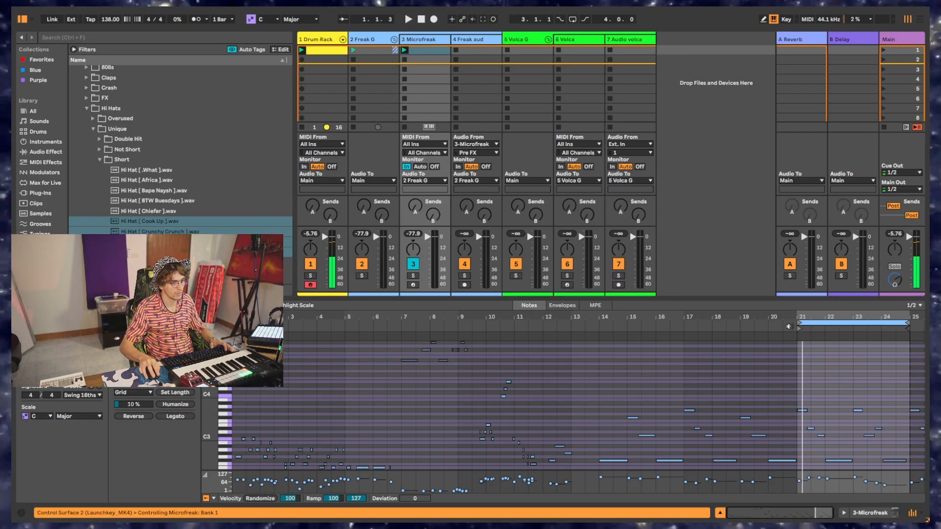
Extend the captured clip's loop back to the first long low note, crop the clip to that loop and play it
{"action": "left_click_drag", "start_coordinate": [800, 322], "coordinate": [583, 351]}
{"action": "key", "text": "ctrl+shift+j"}
{"action": "key", "text": "space"}
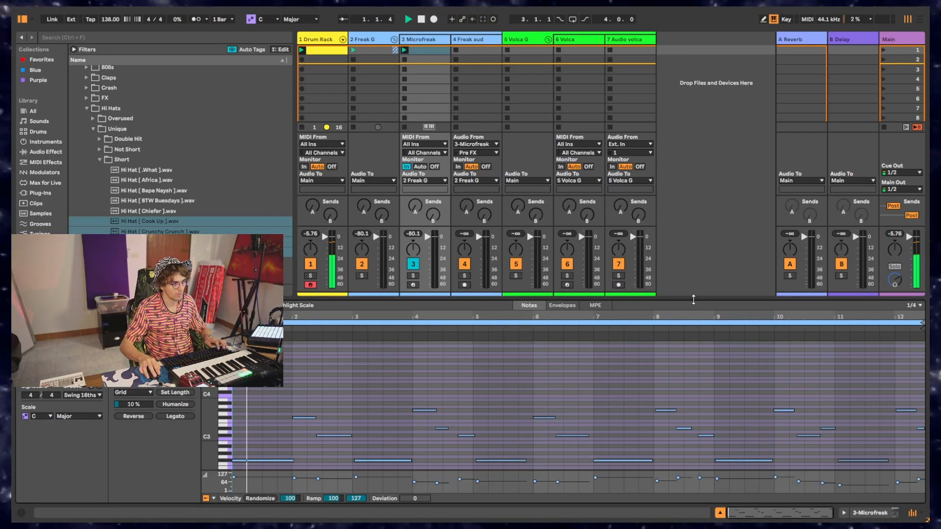
Set the 3 Microfreak track's monitoring to Auto and replay the clip with the drums from the start
{"action": "left_click", "coordinate": [420, 167]}
{"action": "key", "text": "space"}
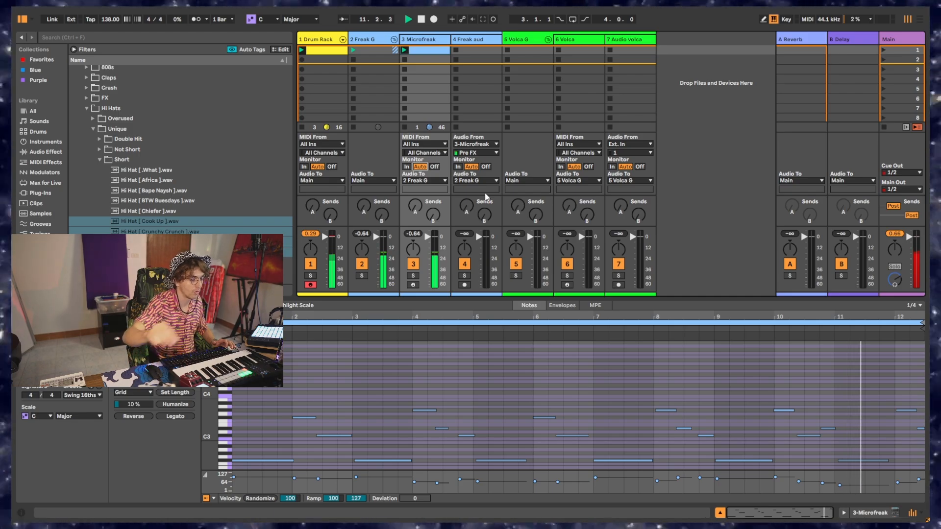
{"action": "key", "text": "space"}
{"action": "key", "text": "space"}
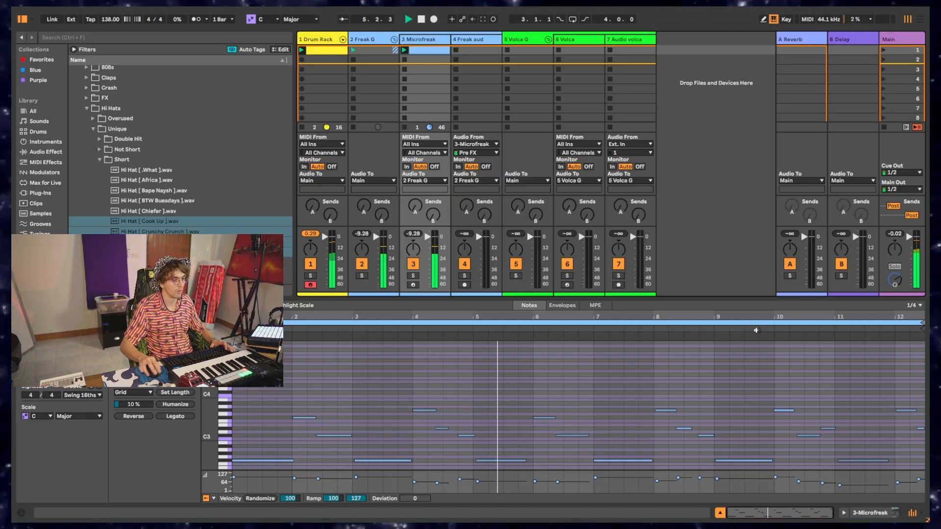
Shorten the Microfreak clip's loop to end at bar 9, and record the synth into the first slot of 4 Freak aud
{"action": "left_click_drag", "start_coordinate": [906, 319], "coordinate": [712, 321]}
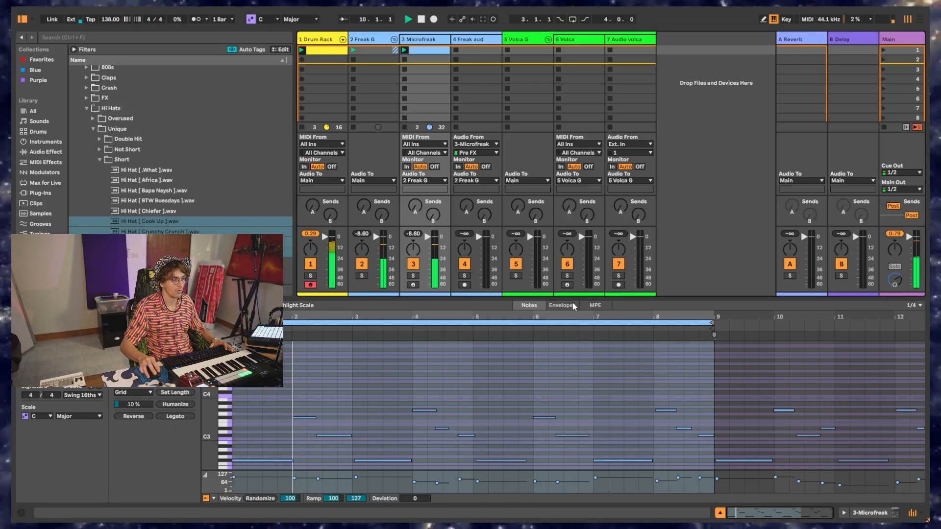
{"action": "left_click", "coordinate": [457, 51]}
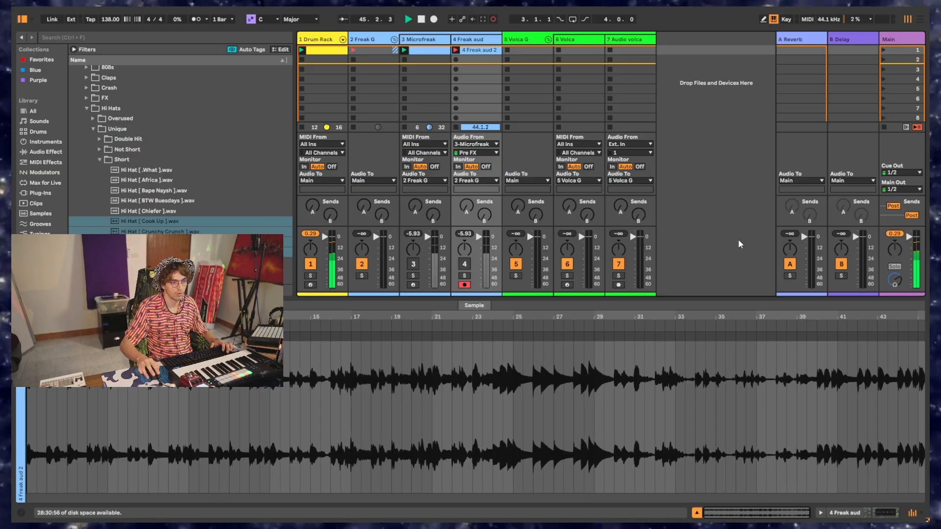
{"action": "key", "text": "space"}
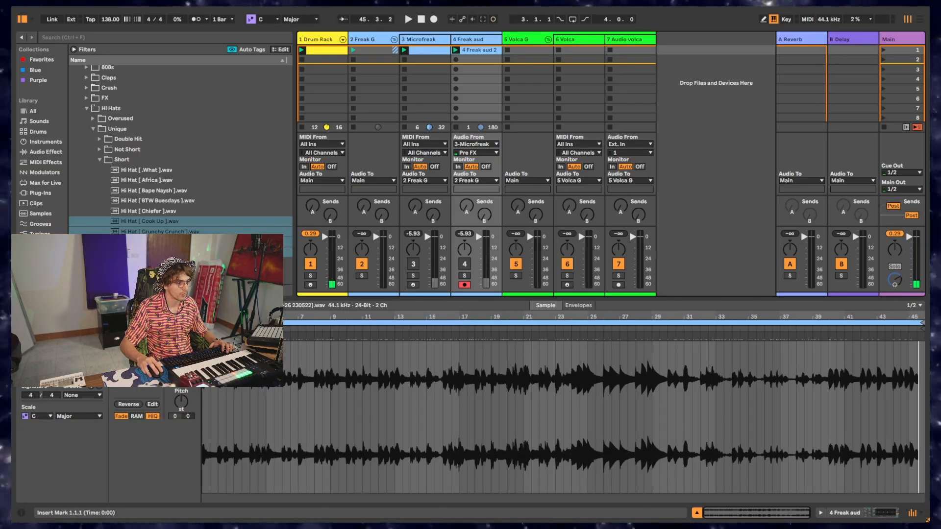
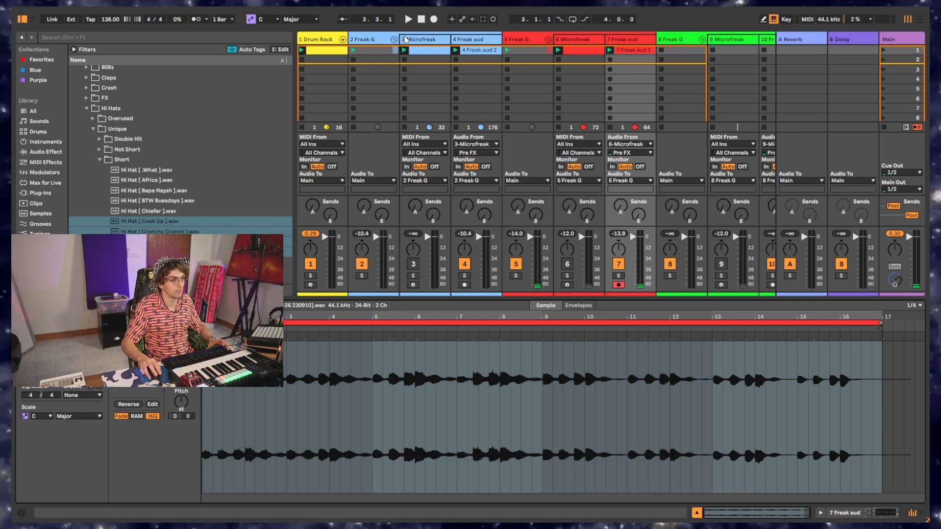
Collapse the 2 Freak G group, keeping the 5 Freak G group expanded
{"action": "key", "text": "Delete"}
{"action": "key", "text": "Delete"}
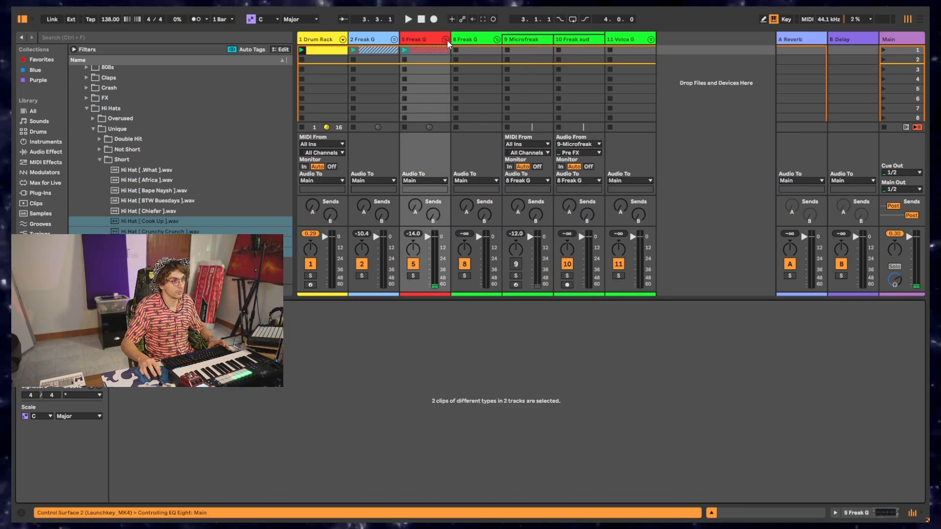
{"action": "left_click", "coordinate": [473, 41]}
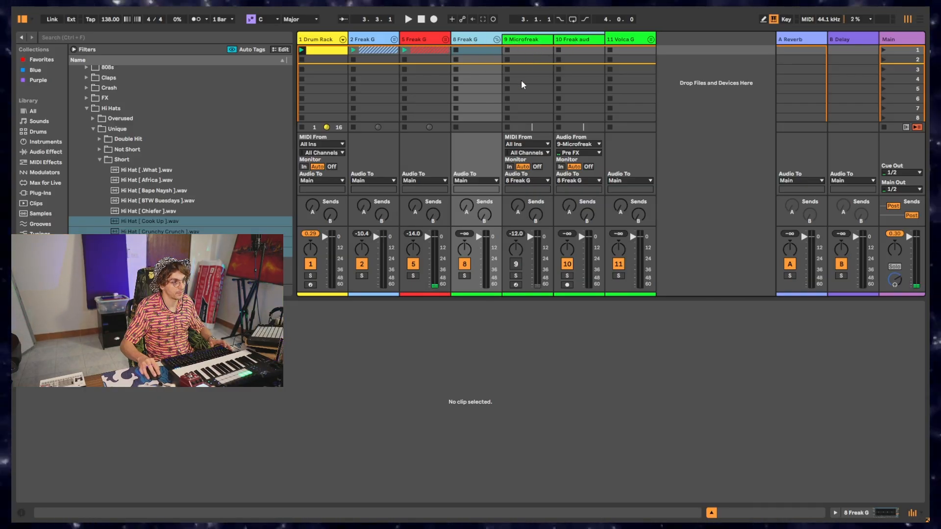
{"action": "left_click", "coordinate": [445, 40]}
{"action": "double_click", "coordinate": [492, 40]}
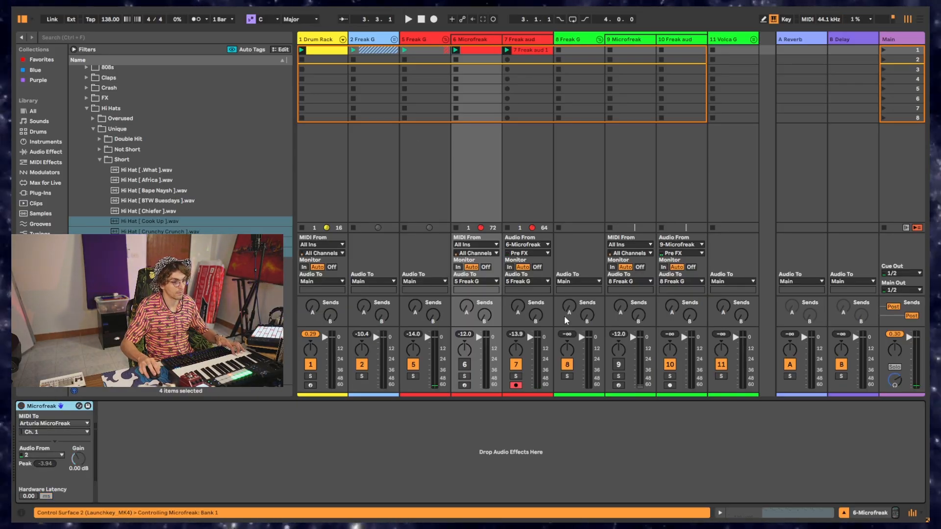
Set the 9 Microfreak track's monitoring to In, and capture the part played over the loop as a MIDI clip
{"action": "left_click", "coordinate": [612, 267]}
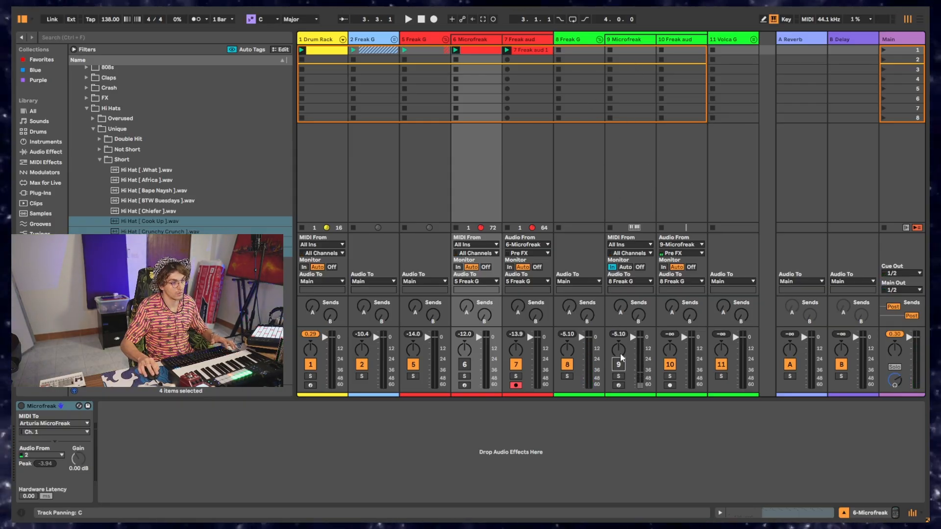
{"action": "key", "text": "space"}
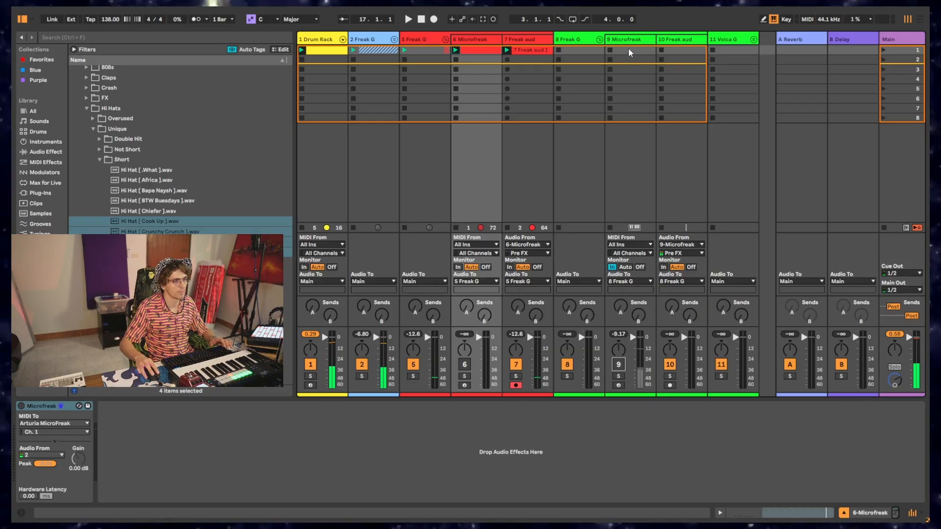
{"action": "left_click", "coordinate": [483, 19]}
{"action": "key", "text": "space"}
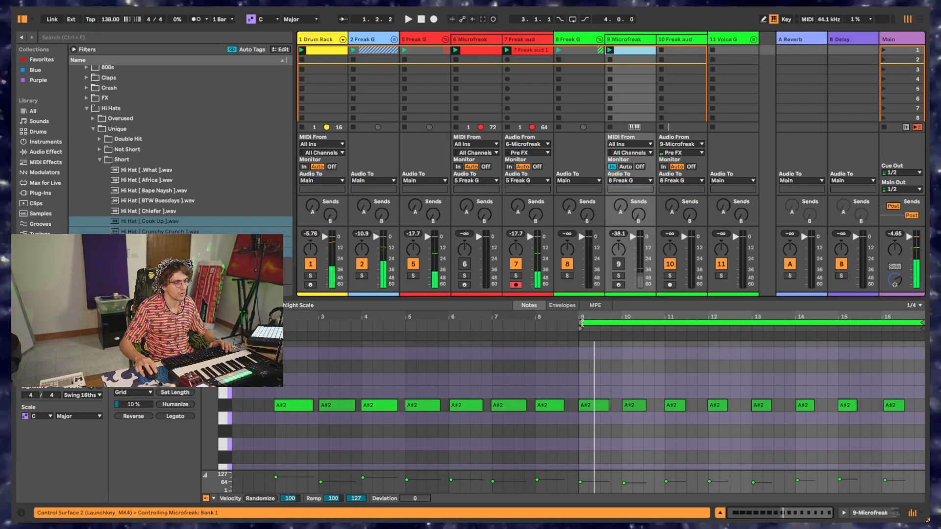
Extend the loop of the 9 Microfreak clip back to bar 2 and replay it
{"action": "left_click_drag", "start_coordinate": [582, 323], "coordinate": [276, 359]}
{"action": "key", "text": "space"}
{"action": "key", "text": "space"}
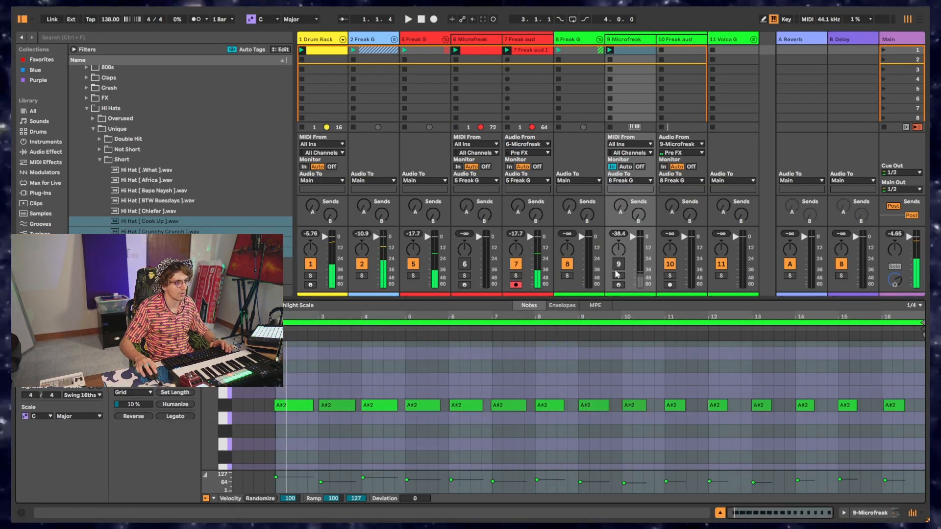
Activate the 9 Microfreak track and set its monitoring to Auto
{"action": "left_click", "coordinate": [619, 265]}
{"action": "key", "text": "space"}
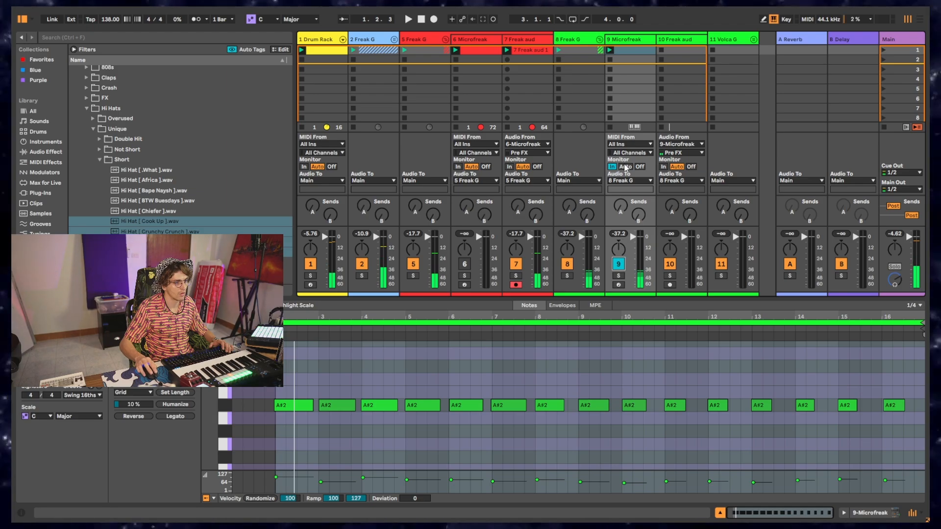
{"action": "left_click", "coordinate": [626, 166]}
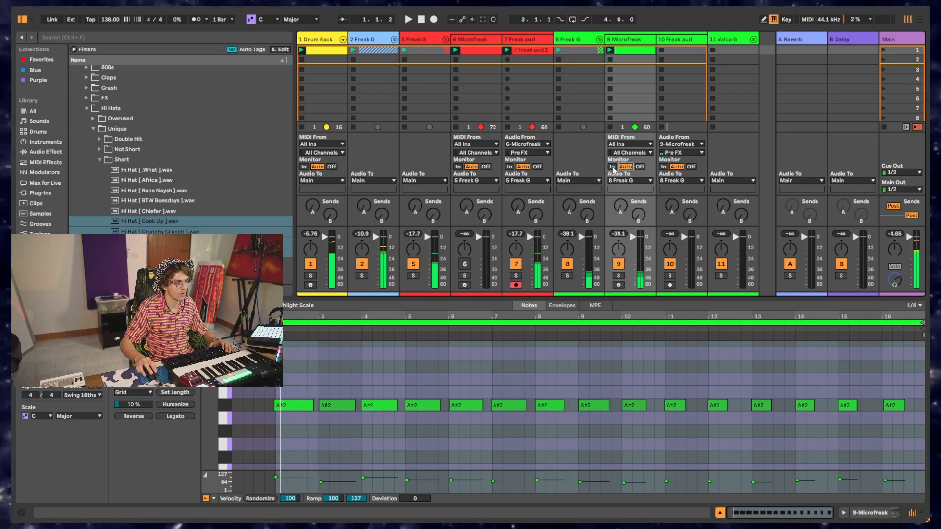
{"action": "double_click", "coordinate": [622, 40]}
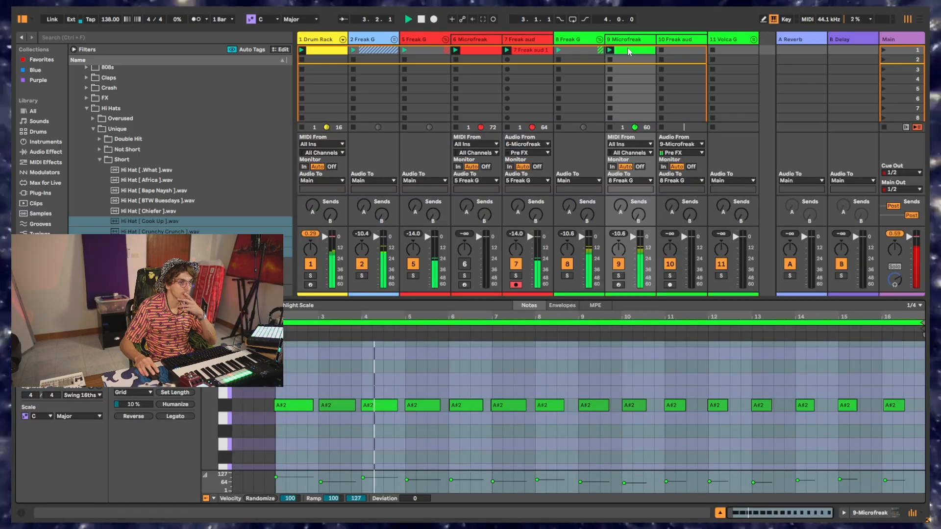
Extend the 9 Microfreak clip's loop back to bar 1, and record its playback into the first slot of 10 Freak aud
{"action": "left_click", "coordinate": [628, 51]}
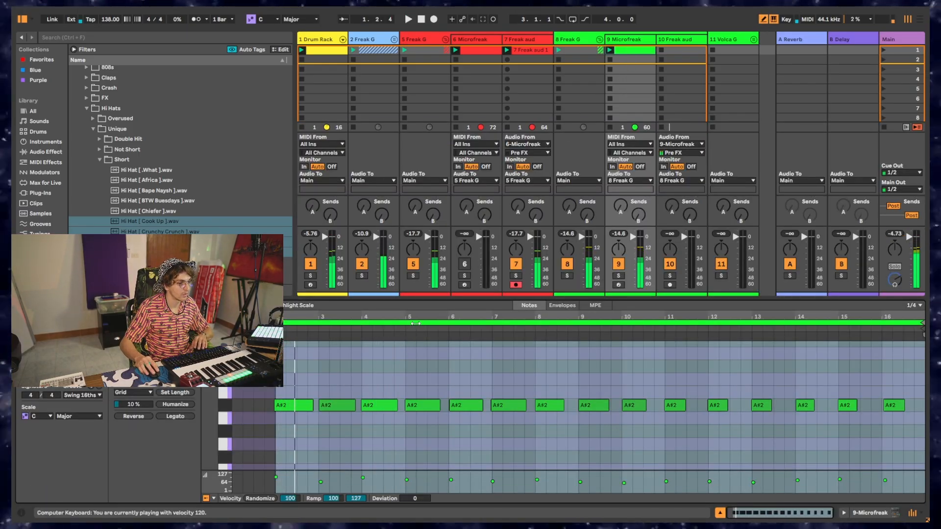
{"action": "right_click", "coordinate": [417, 324]}
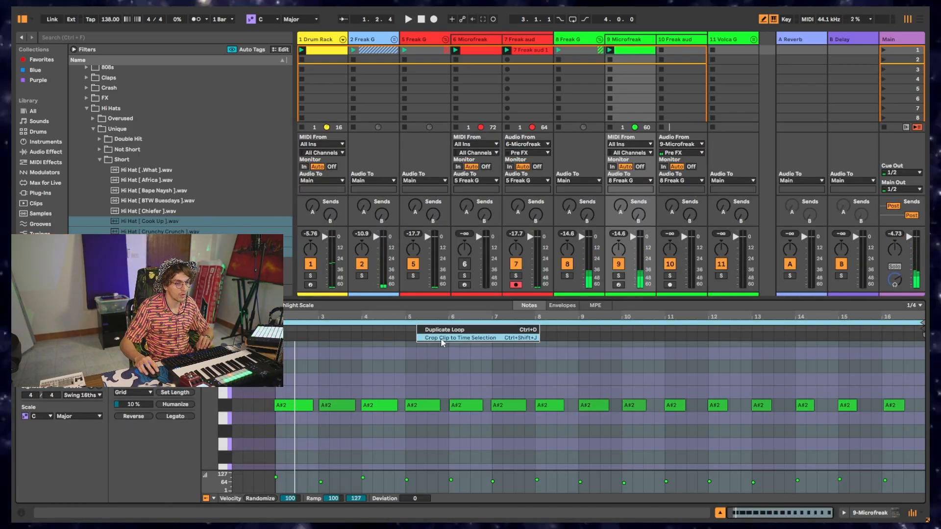
{"action": "left_click", "coordinate": [275, 323]}
{"action": "left_click_drag", "start_coordinate": [276, 323], "coordinate": [233, 323]}
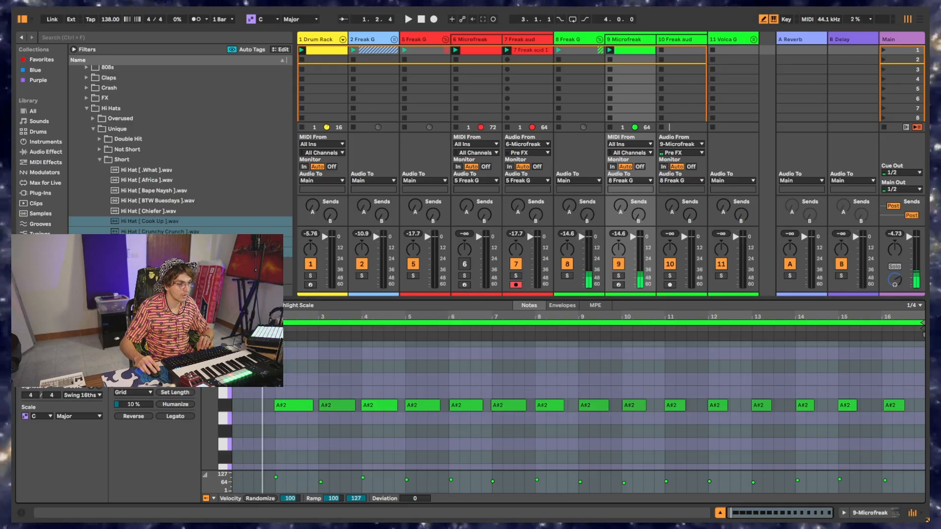
{"action": "key", "text": "space"}
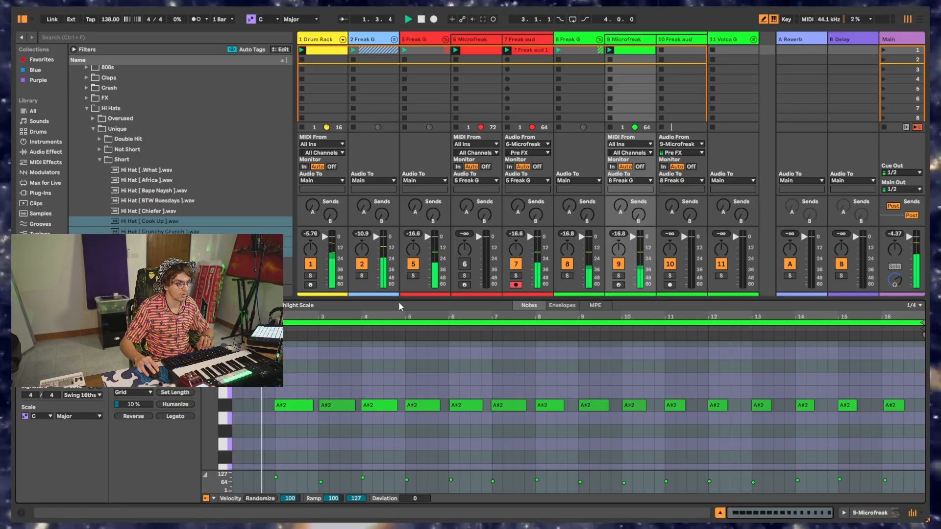
{"action": "left_click", "coordinate": [662, 50]}
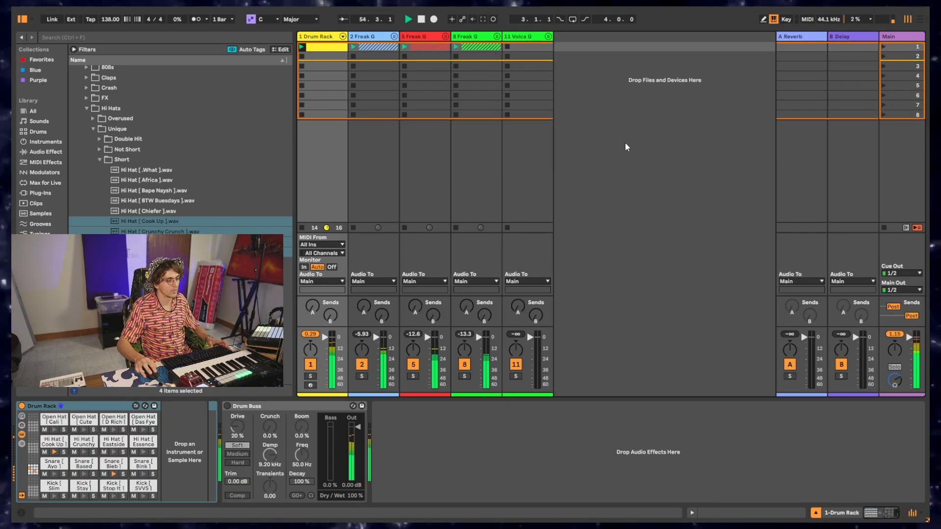
Delete the unused 11 Volca G group
{"action": "key", "text": "Delete"}
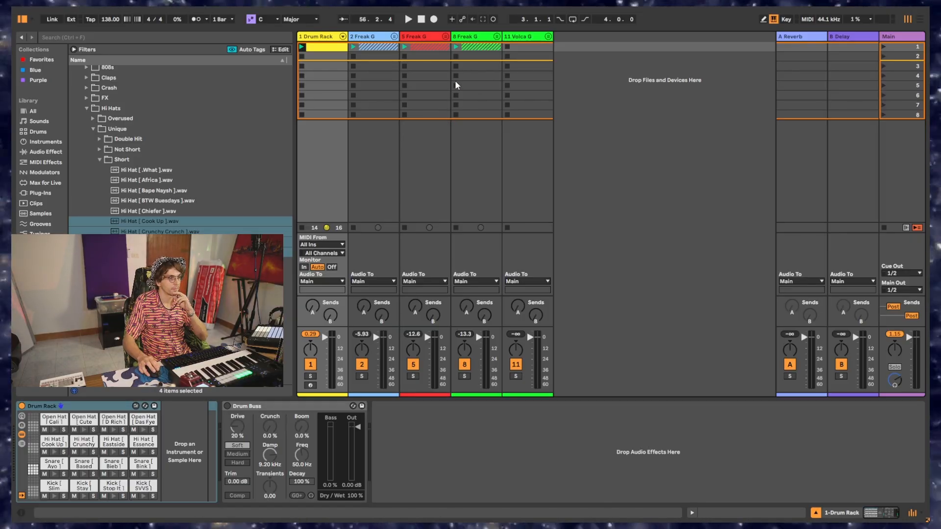
{"action": "left_click", "coordinate": [520, 41]}
{"action": "key", "text": "Delete"}
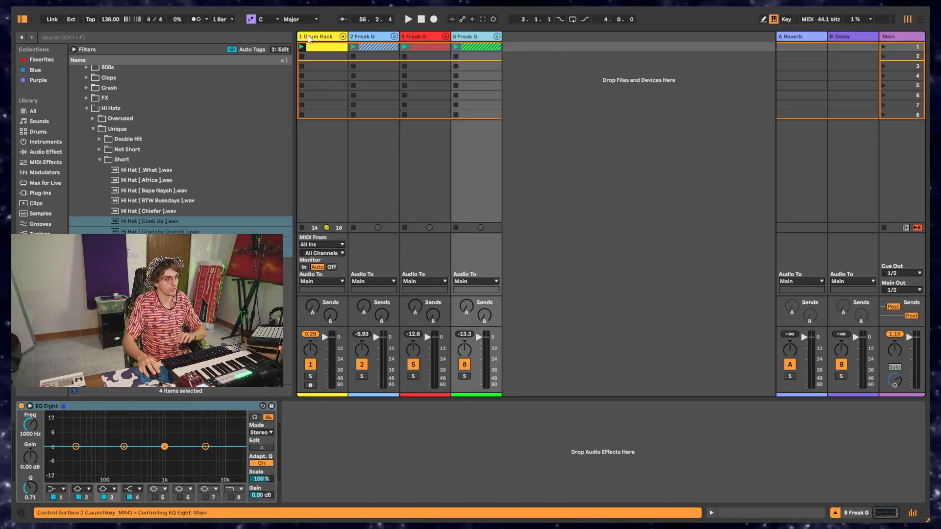
Show the EQ Eight of the 2 Freak G group, solo the group and replay it from the start
{"action": "double_click", "coordinate": [314, 39]}
{"action": "double_click", "coordinate": [362, 38]}
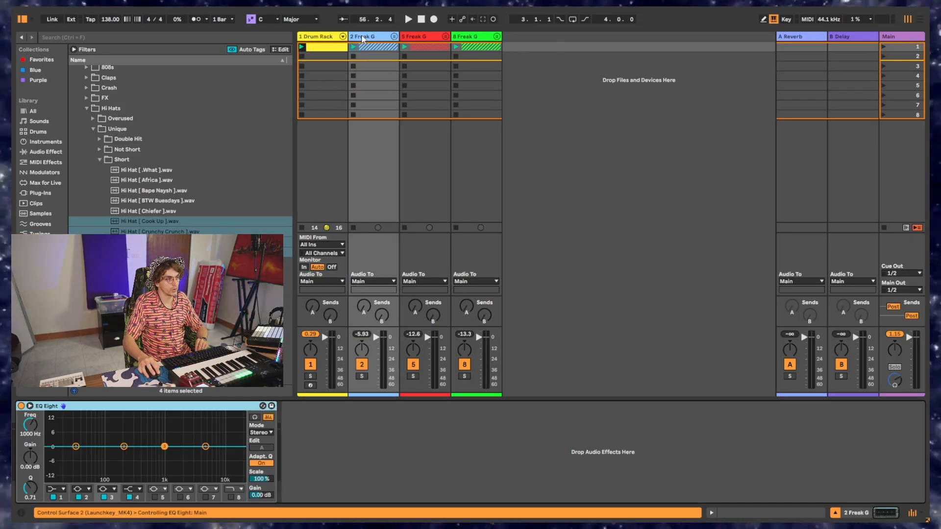
{"action": "key", "text": "space"}
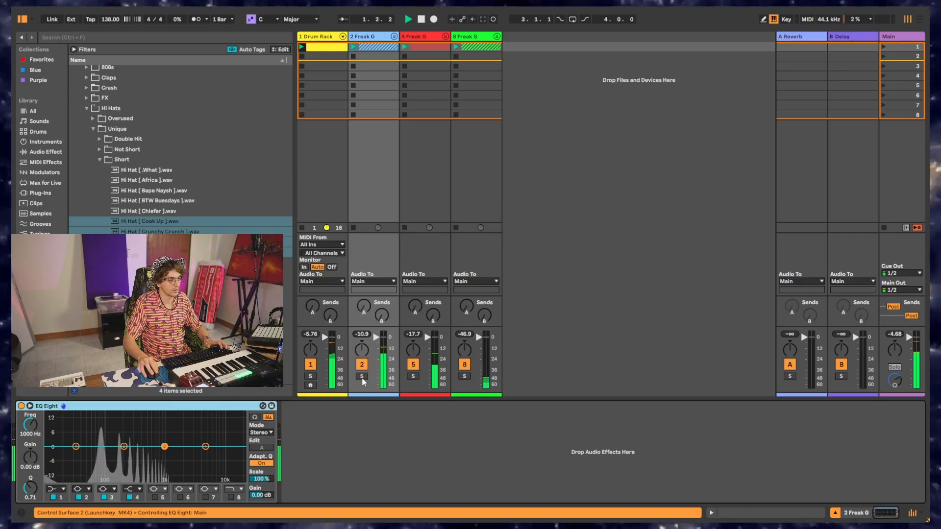
{"action": "left_click", "coordinate": [362, 376]}
{"action": "key", "text": "space"}
{"action": "key", "text": "space"}
Change band 1 of the 2 Freak G EQ Eight to a steep low cut at 55.3 Hz
{"action": "left_click", "coordinate": [62, 489]}
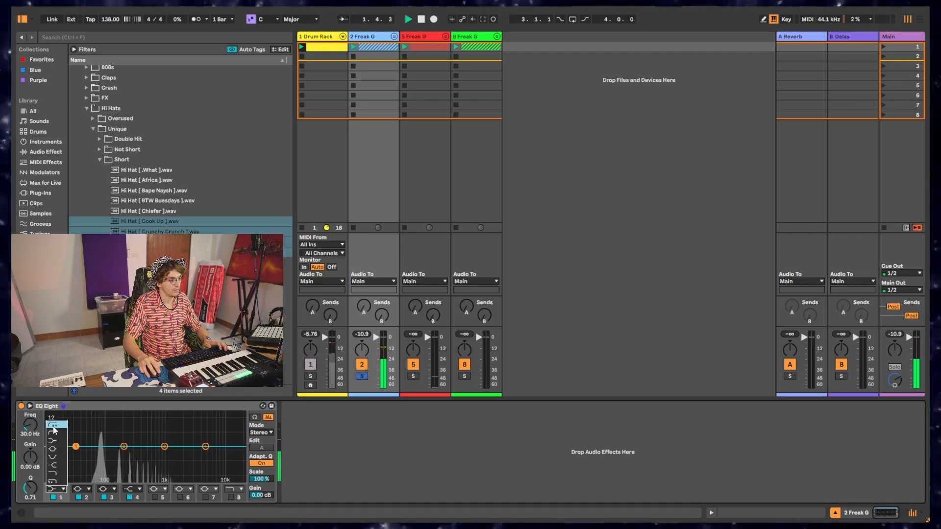
{"action": "left_click", "coordinate": [56, 425]}
{"action": "mouse_move", "coordinate": [29, 424]}
{"action": "left_mouse_down"}
{"action": "mouse_move", "coordinate": [29, 414]}
{"action": "mouse_move", "coordinate": [33, 422]}
{"action": "left_mouse_up"}
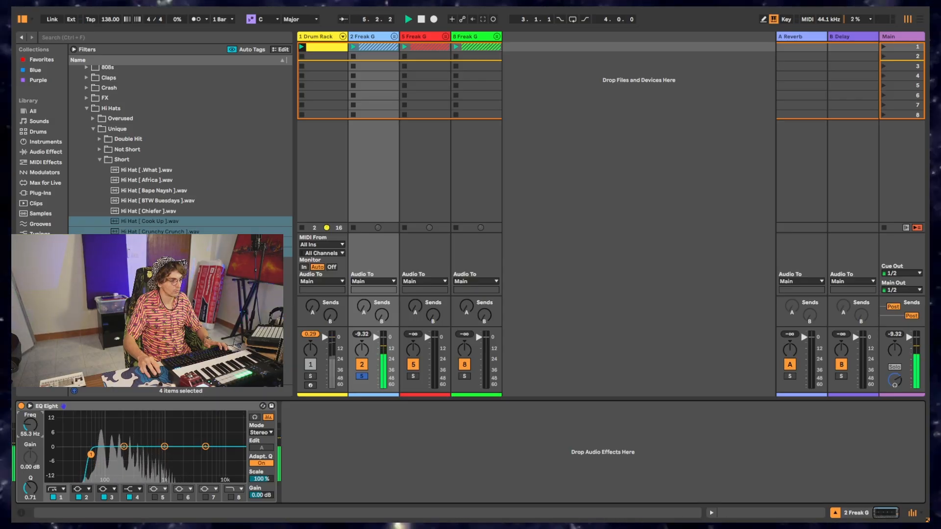
Enable band 8 of the 2 Freak G EQ Eight as a high cut at 5.40 kHz, and unsolo the group
{"action": "left_click", "coordinate": [232, 489]}
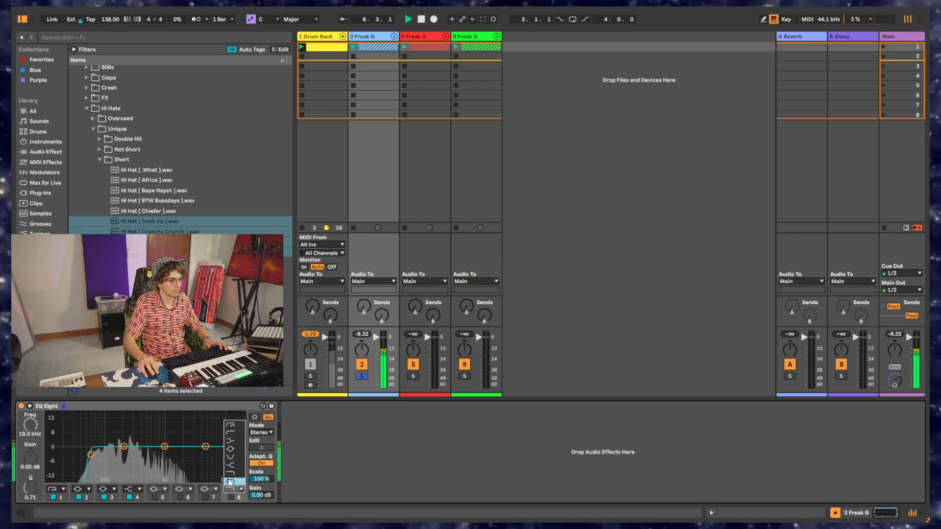
{"action": "left_click", "coordinate": [231, 498]}
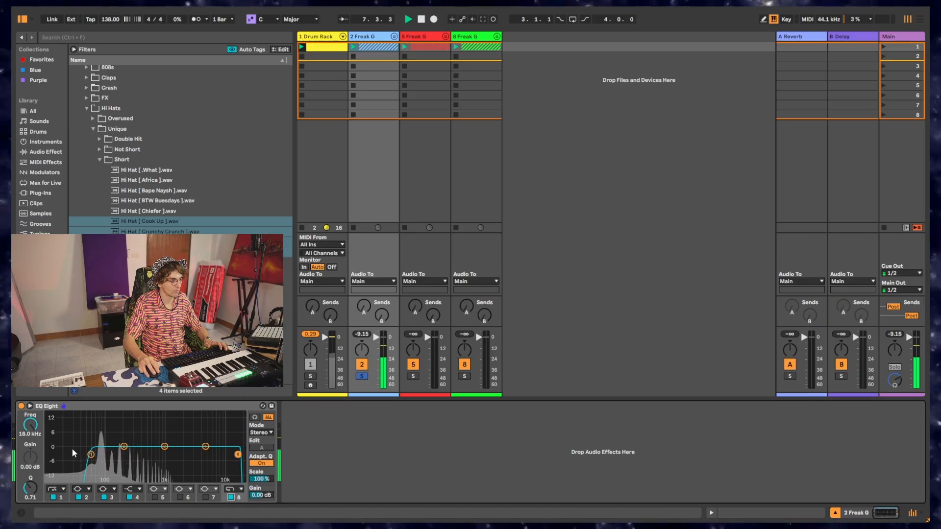
{"action": "left_click_drag", "start_coordinate": [35, 432], "coordinate": [36, 449]}
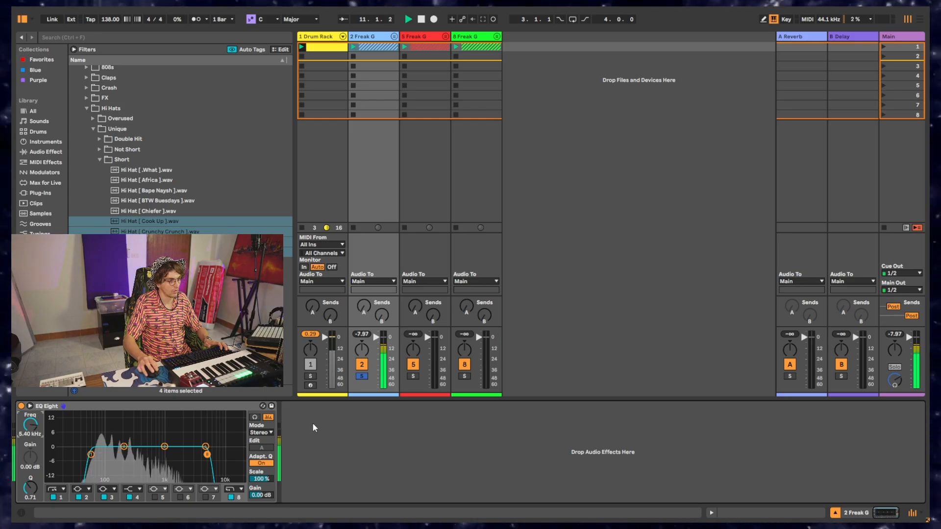
{"action": "left_click", "coordinate": [362, 376]}
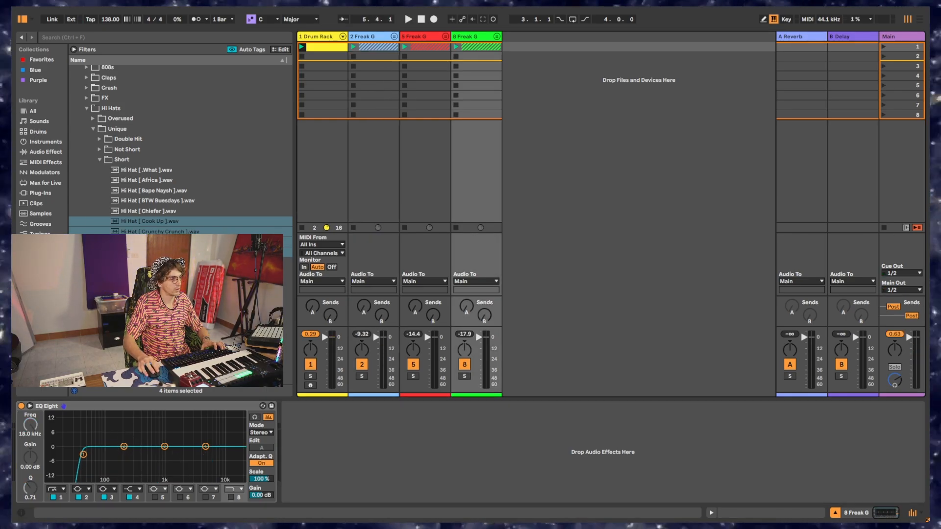
Find the Not Short clean 808s in the FM Drum Kit folder and preview 808 [ Luger ].wav and 808 [ NAV ].wav
{"action": "scroll", "coordinate": [110, 188], "scroll_direction": "up", "scroll_amount": 3}
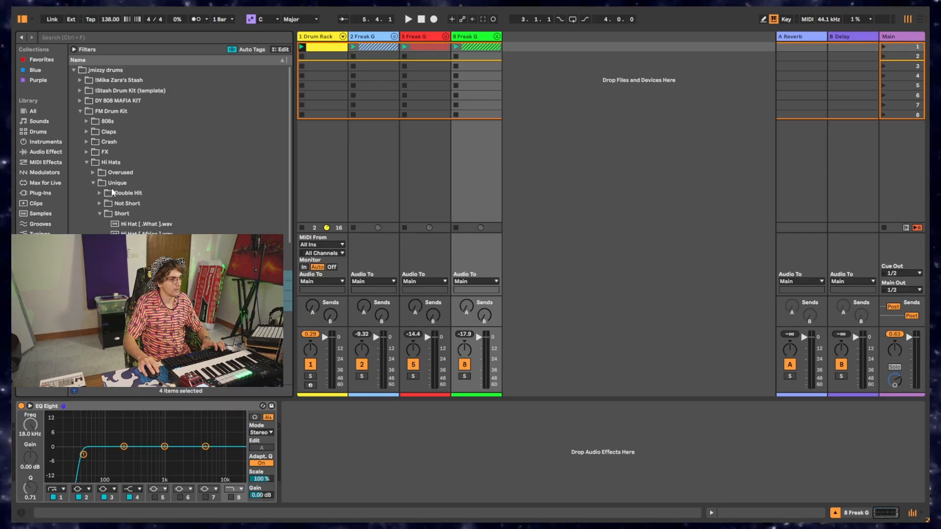
{"action": "left_click", "coordinate": [87, 122]}
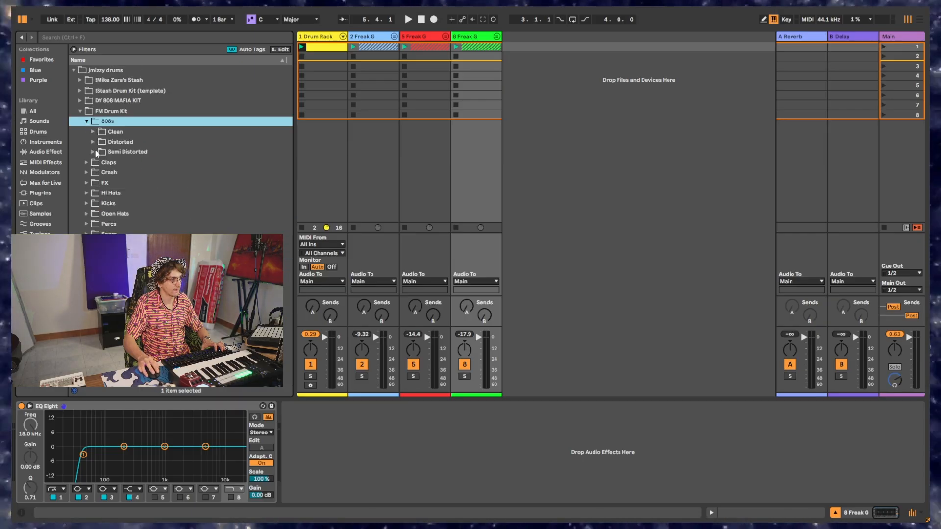
{"action": "left_click", "coordinate": [95, 152]}
{"action": "left_click", "coordinate": [95, 153]}
{"action": "left_click", "coordinate": [93, 132]}
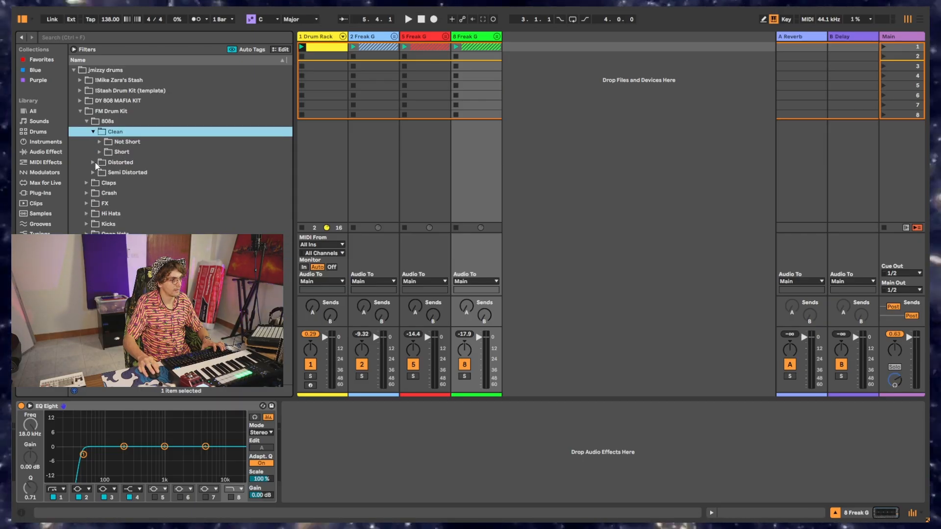
{"action": "left_click", "coordinate": [122, 142]}
{"action": "left_click", "coordinate": [132, 183]}
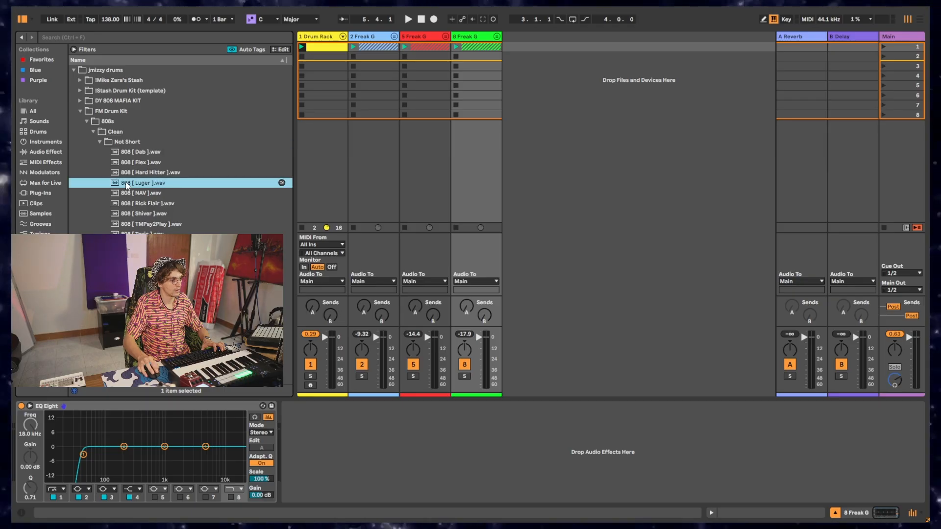
{"action": "left_click", "coordinate": [129, 192]}
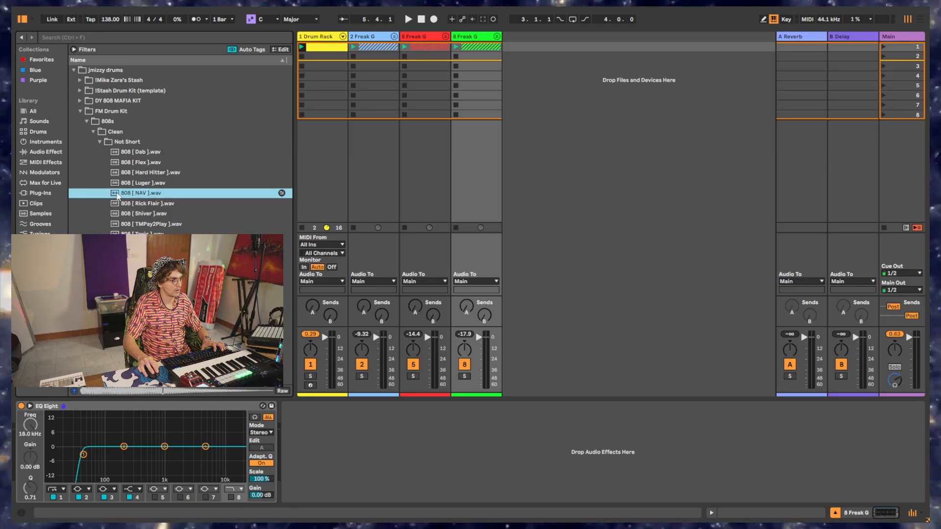
Place 808 [ NAV ].wav on a new audio track during playback and load the sample into Simpler on a MIDI track
{"action": "key", "text": "space"}
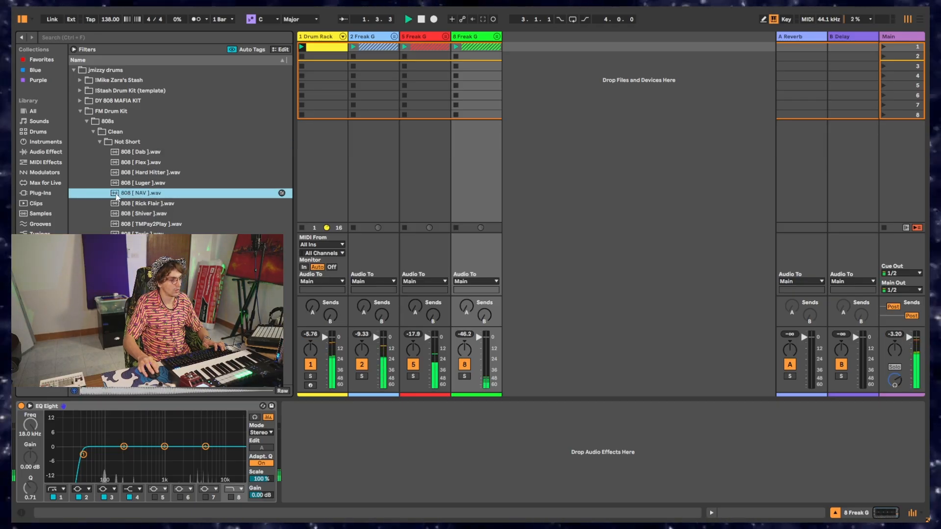
{"action": "left_click_drag", "start_coordinate": [117, 195], "coordinate": [526, 84]}
{"action": "left_click_drag", "start_coordinate": [518, 49], "coordinate": [513, 46]}
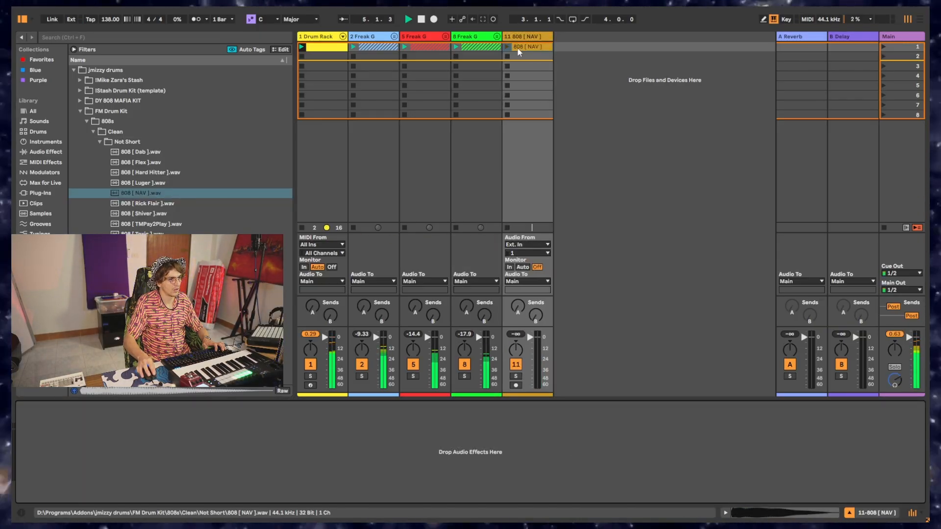
{"action": "left_click", "coordinate": [39, 142]}
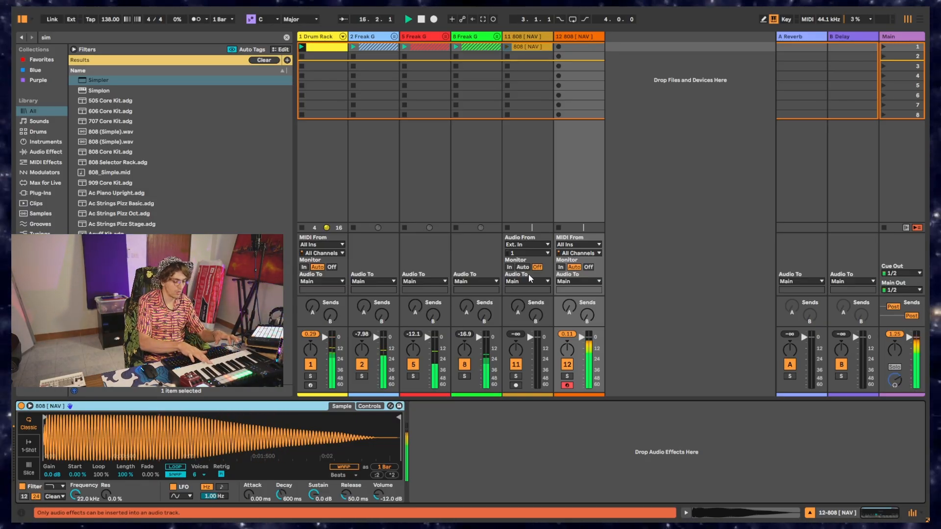
Capture the played 808 part as a MIDI clip in the Simpler track's first slot and extend its loop back to bar 1
{"action": "key", "text": "super"}
{"action": "left_click", "coordinate": [699, 174]}
{"action": "key", "text": "space"}
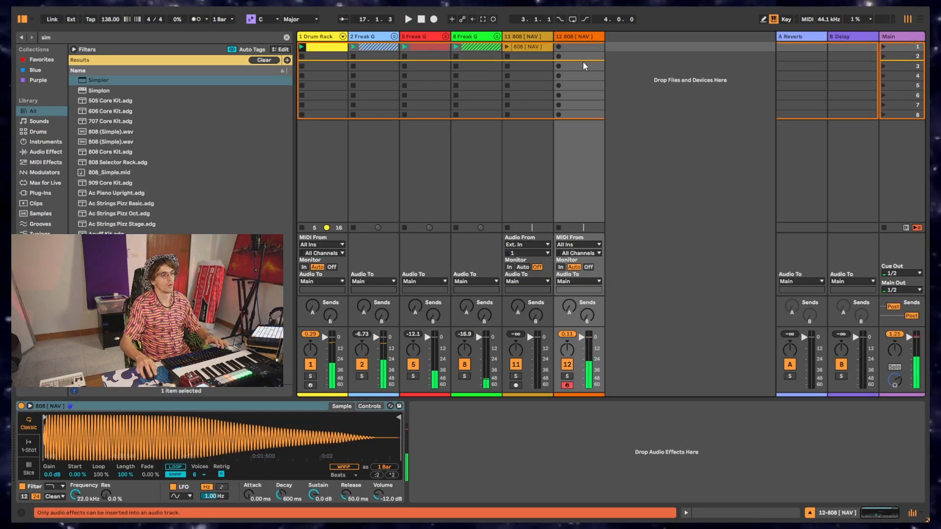
{"action": "left_click", "coordinate": [576, 46]}
{"action": "left_click", "coordinate": [482, 20]}
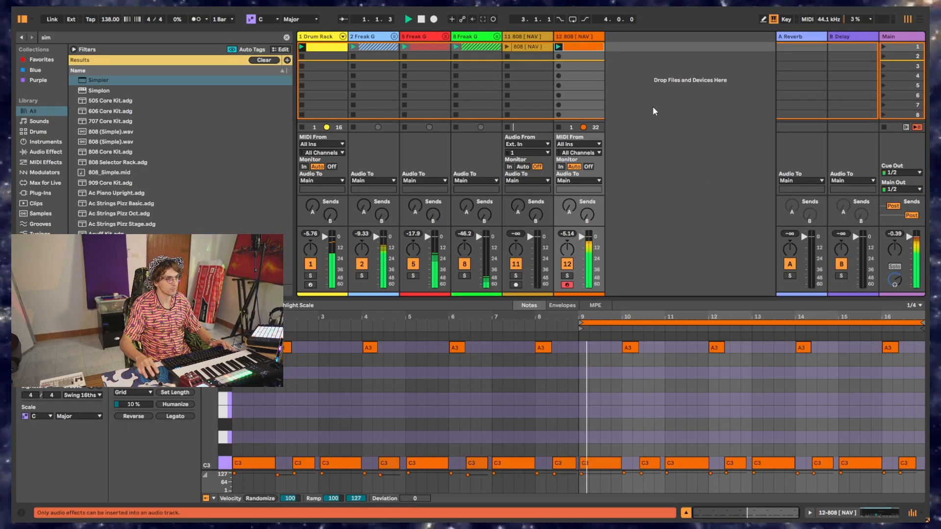
{"action": "left_click_drag", "start_coordinate": [582, 323], "coordinate": [232, 323]}
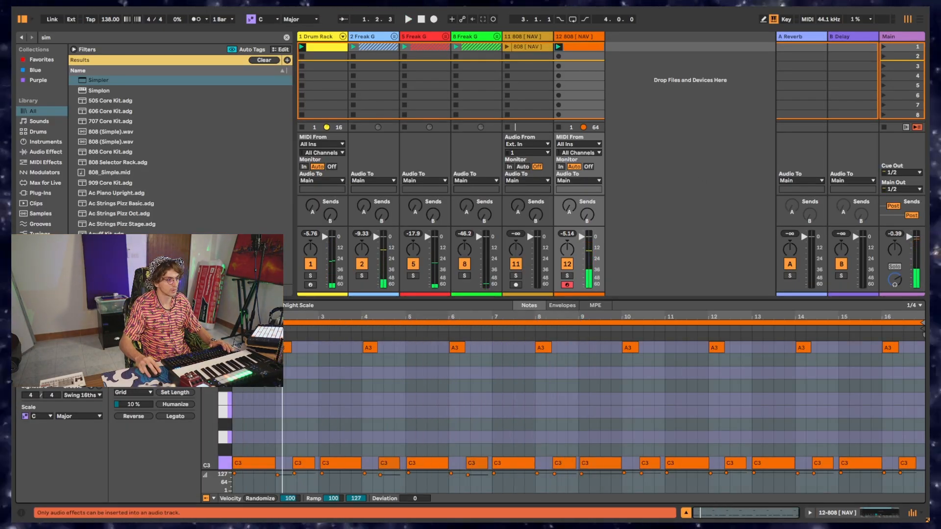
{"action": "key", "text": "space"}
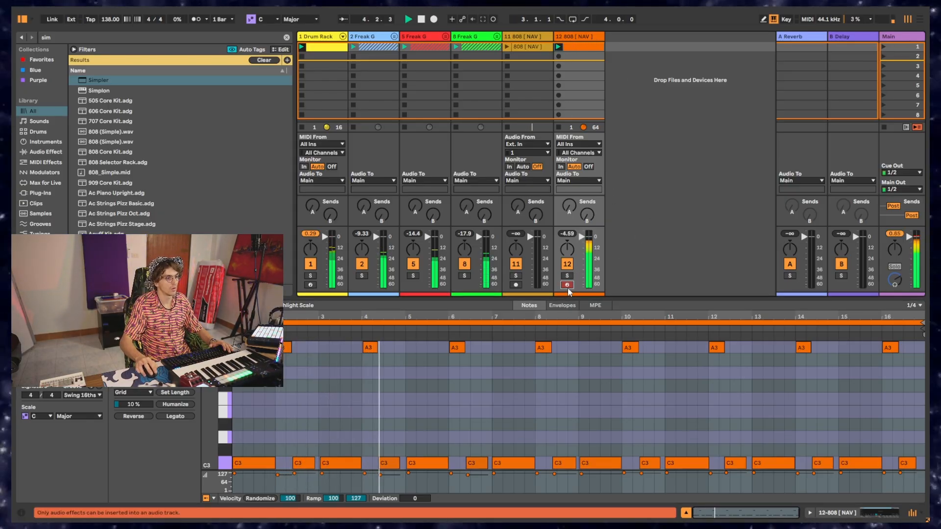
Show the devices of the 12 808 [ NAV ] track and add an EQ Eight after Simpler
{"action": "double_click", "coordinate": [586, 40]}
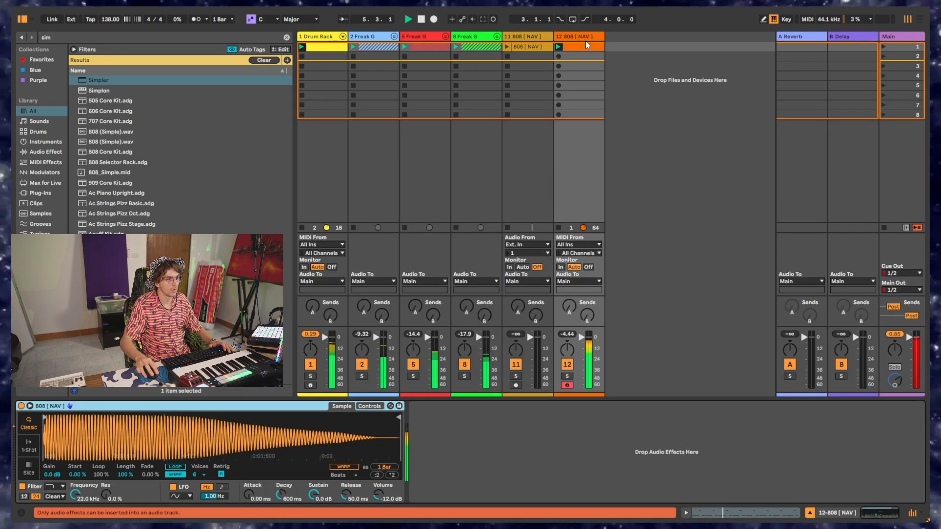
{"action": "left_click", "coordinate": [68, 41]}
{"action": "type", "text": "eq"}
{"action": "double_click", "coordinate": [97, 90]}
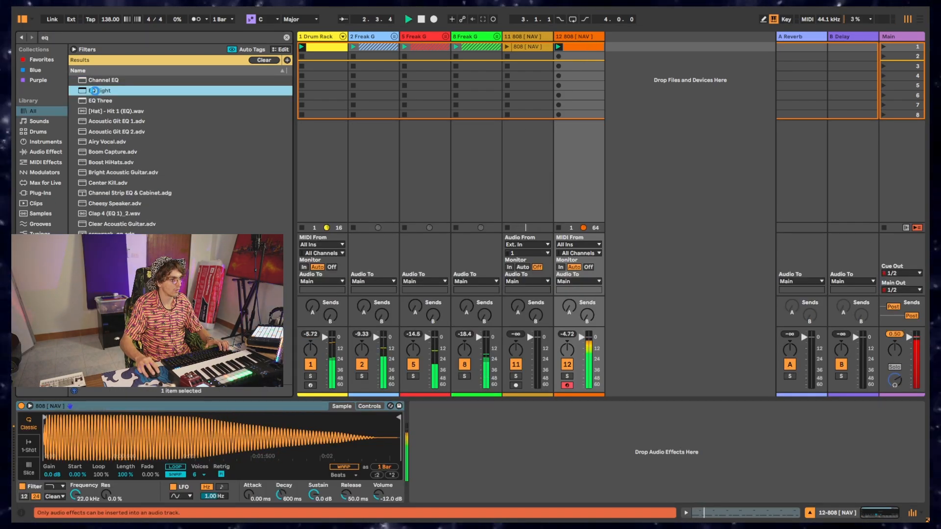
Enable band 8 of the 808's EQ Eight as a steep high cut at 250 Hz
{"action": "left_click", "coordinate": [626, 489]}
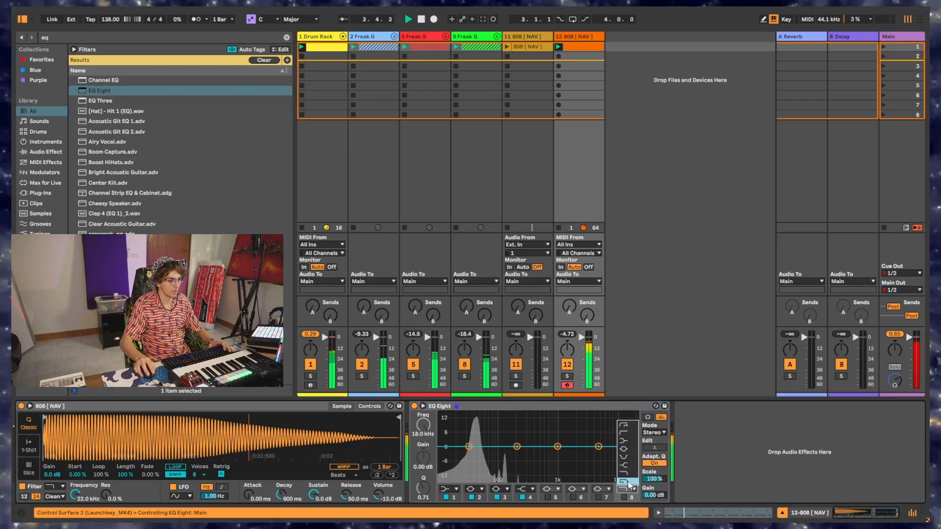
{"action": "left_click", "coordinate": [624, 498]}
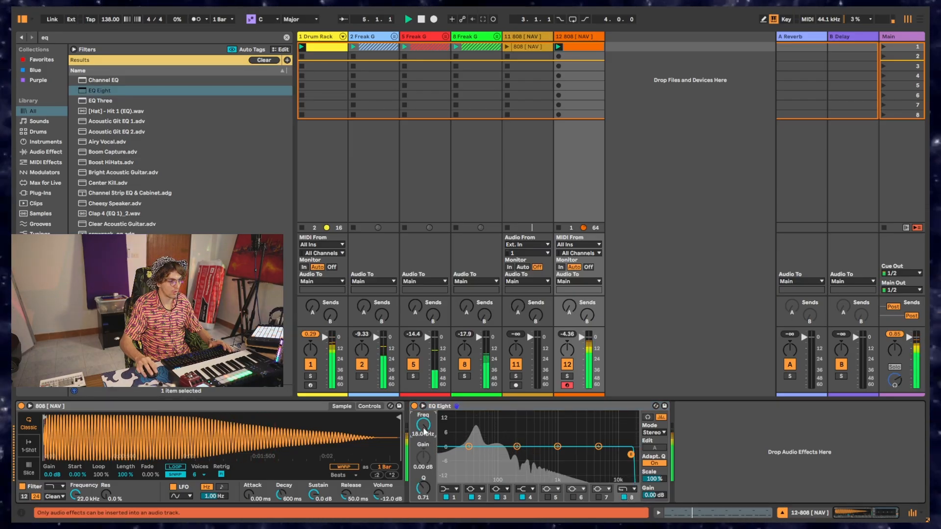
{"action": "type", "text": "250"}
{"action": "key", "text": "Return"}
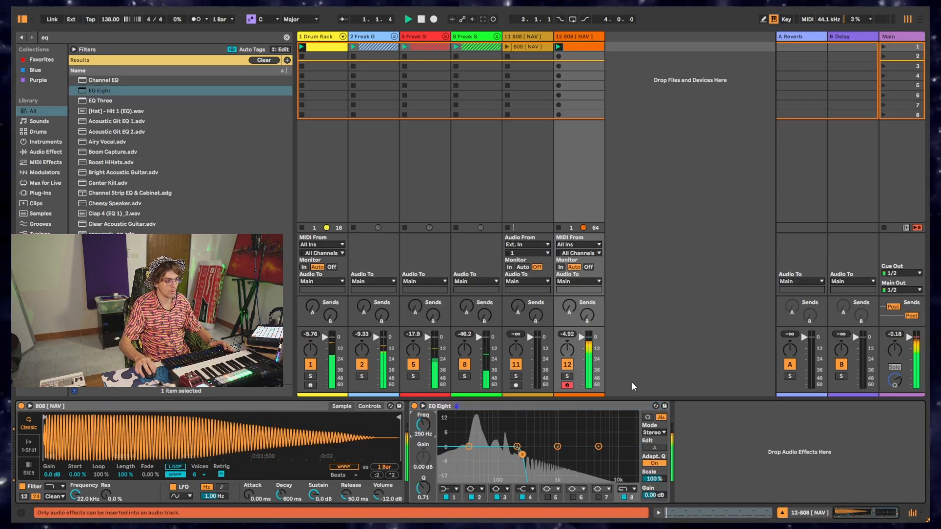
With the 808 MIDI track soloed, change EQ Eight band 2 to a low shelf at 80.0 Hz with 1.19 dB gain, and unsolo the track
{"action": "left_click", "coordinate": [567, 376]}
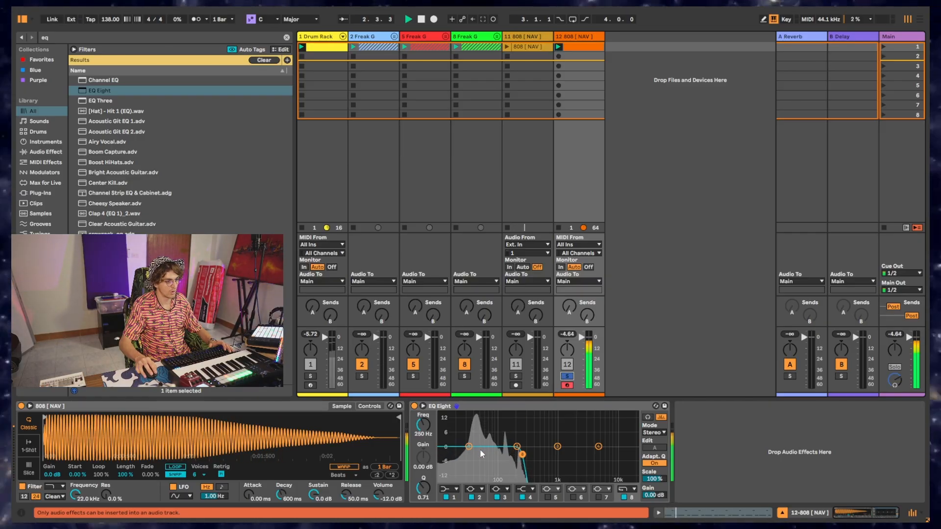
{"action": "left_click", "coordinate": [475, 489]}
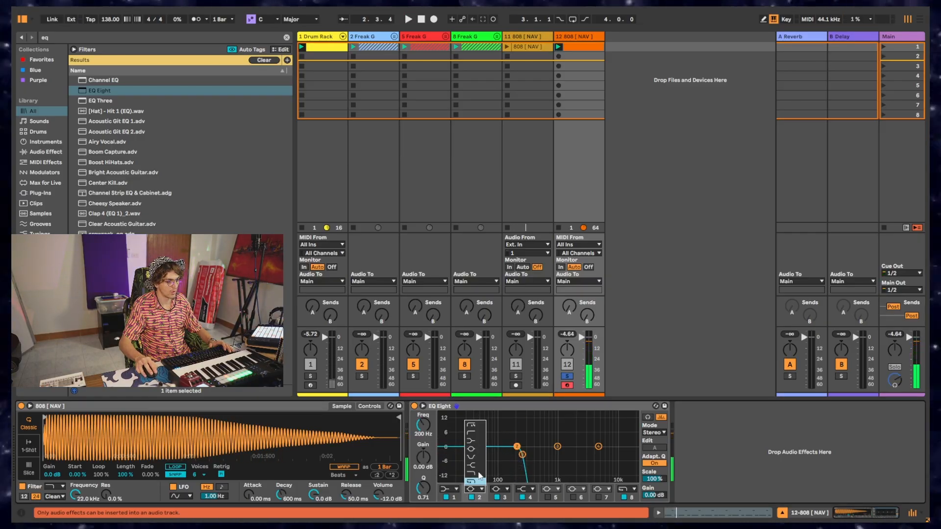
{"action": "left_click", "coordinate": [473, 442]}
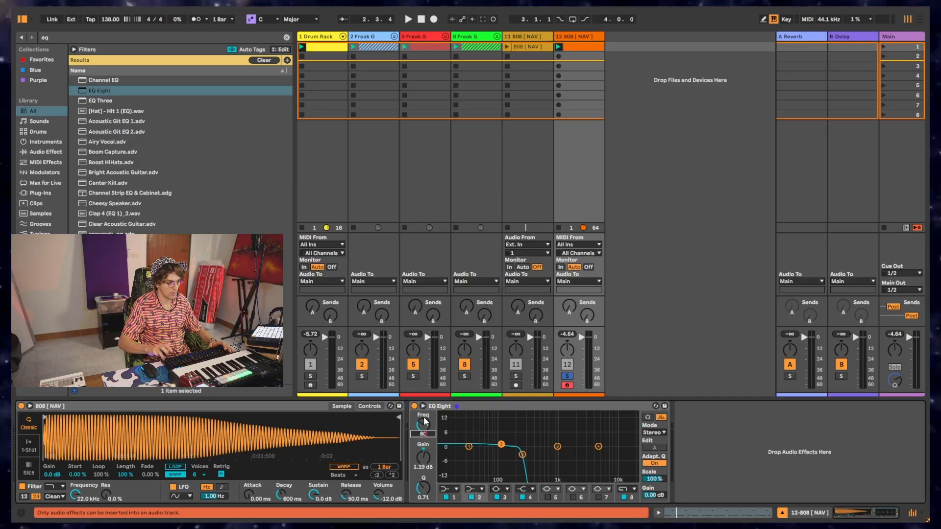
{"action": "left_click_drag", "start_coordinate": [425, 420], "coordinate": [424, 427]}
{"action": "key", "text": "space"}
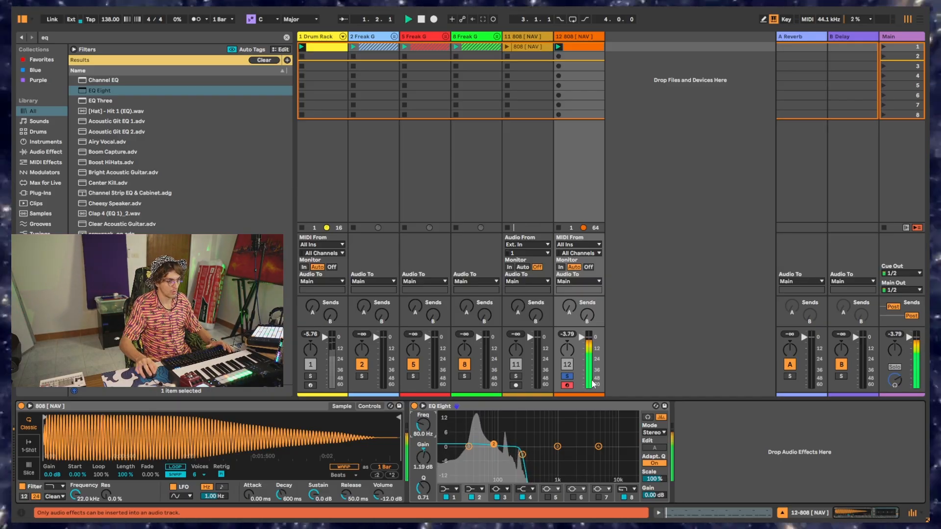
{"action": "key", "text": "space"}
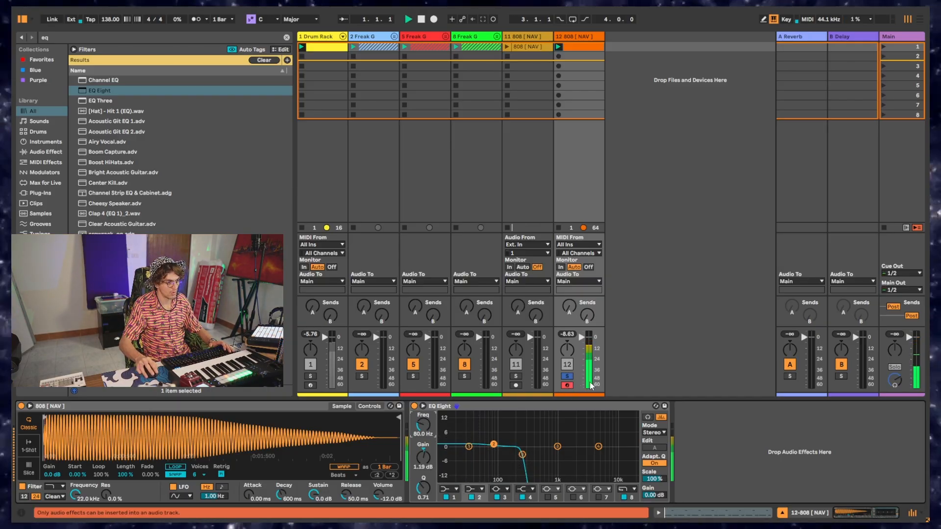
{"action": "left_click", "coordinate": [568, 376]}
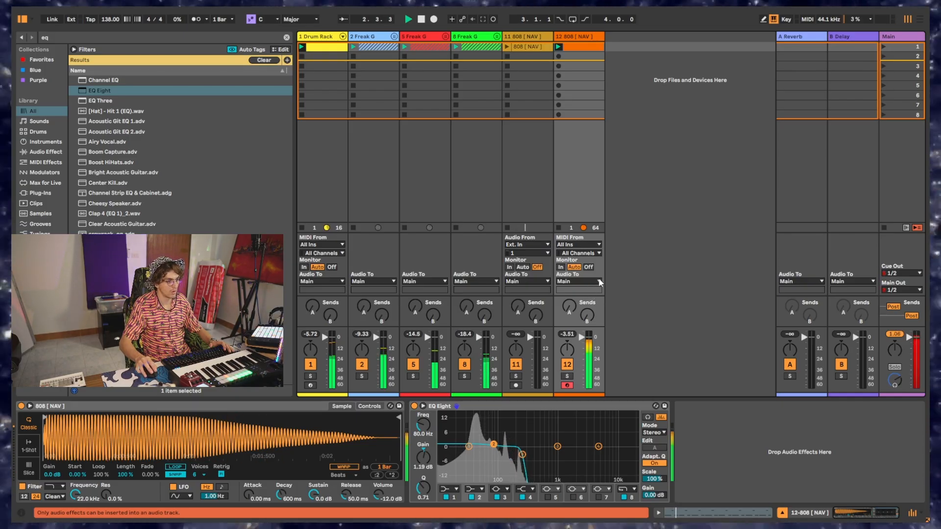
Open the Drum Rack clip's notes and replay the beat to examine which kick sample the pattern uses
{"action": "left_click", "coordinate": [329, 48]}
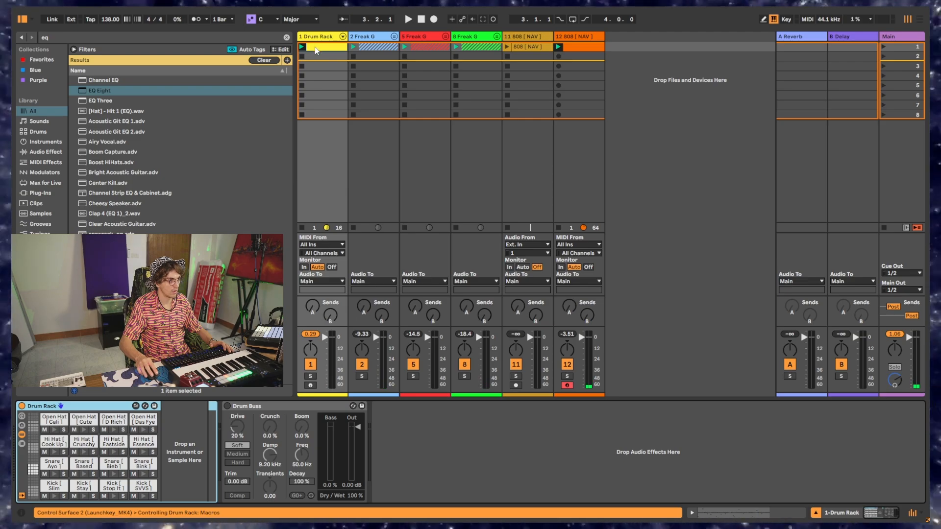
{"action": "left_click", "coordinate": [316, 50]}
{"action": "key", "text": "space"}
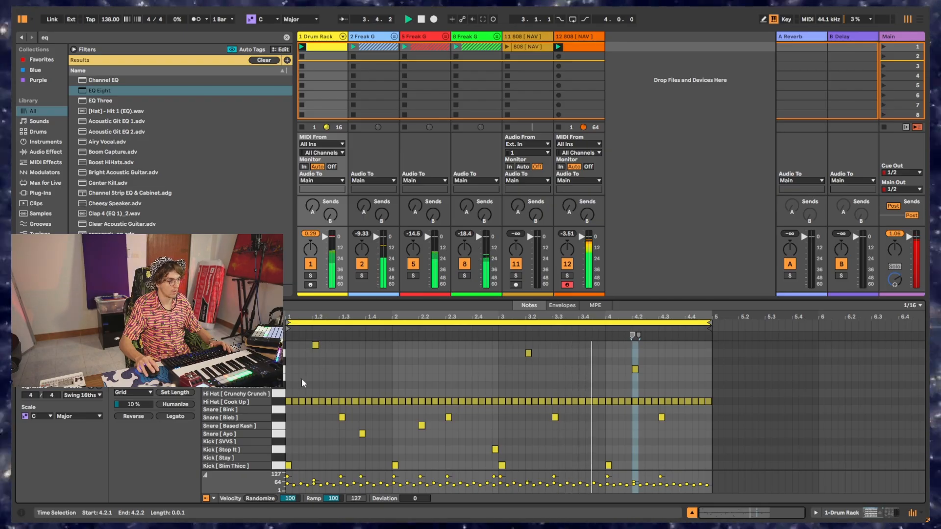
Show the Kick [ Slim Thicc ] pad's chain in the Drum Rack and add an EQ Eight after its sampler
{"action": "left_click", "coordinate": [328, 38]}
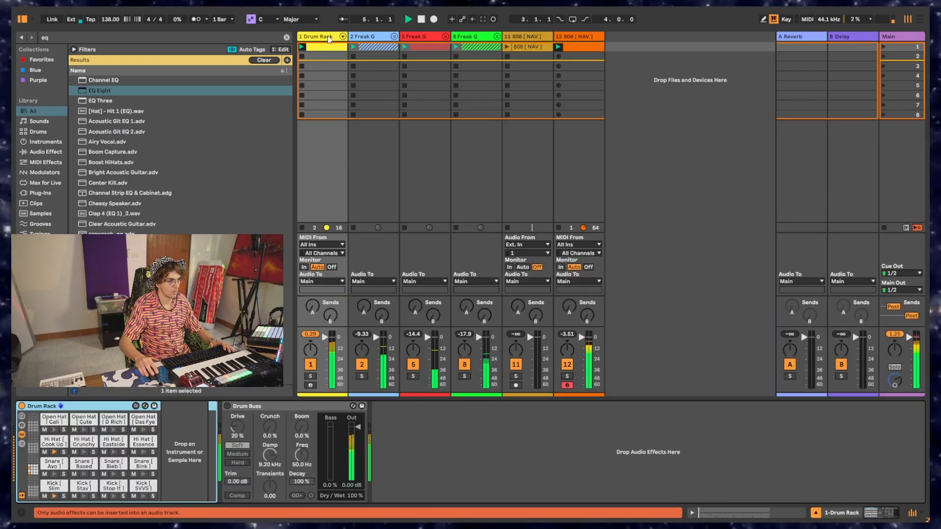
{"action": "left_click", "coordinate": [53, 486]}
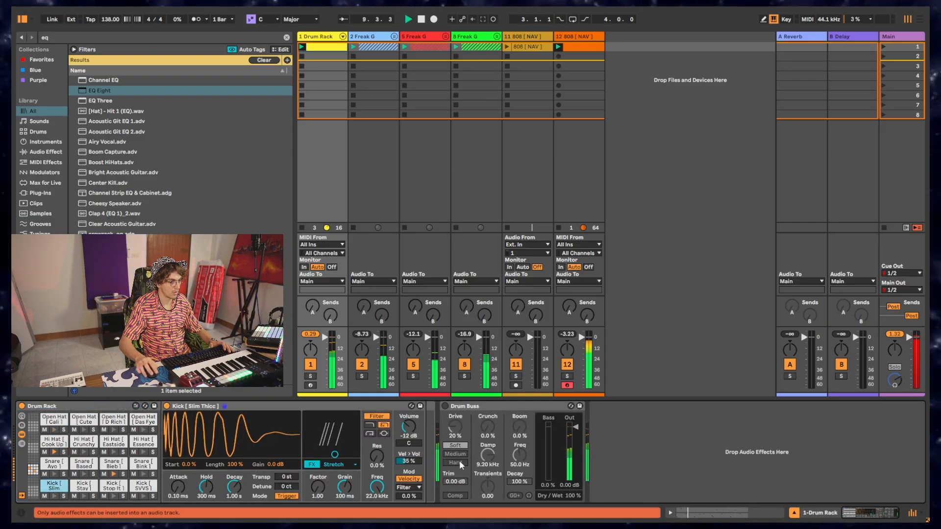
{"action": "left_click_drag", "start_coordinate": [147, 90], "coordinate": [442, 443]}
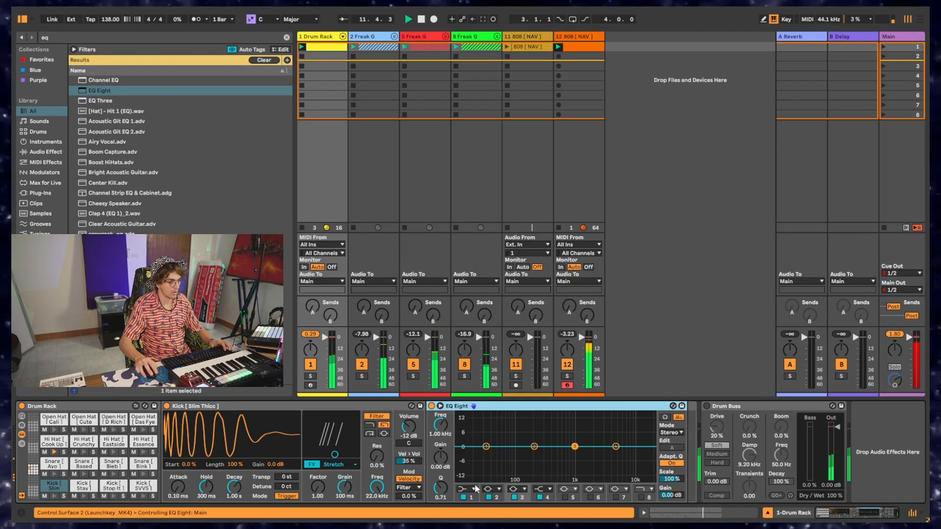
Set band 1 of the kick's EQ Eight as a low shelf at 66.4 Hz with -5.71 dB gain
{"action": "left_click", "coordinate": [473, 488]}
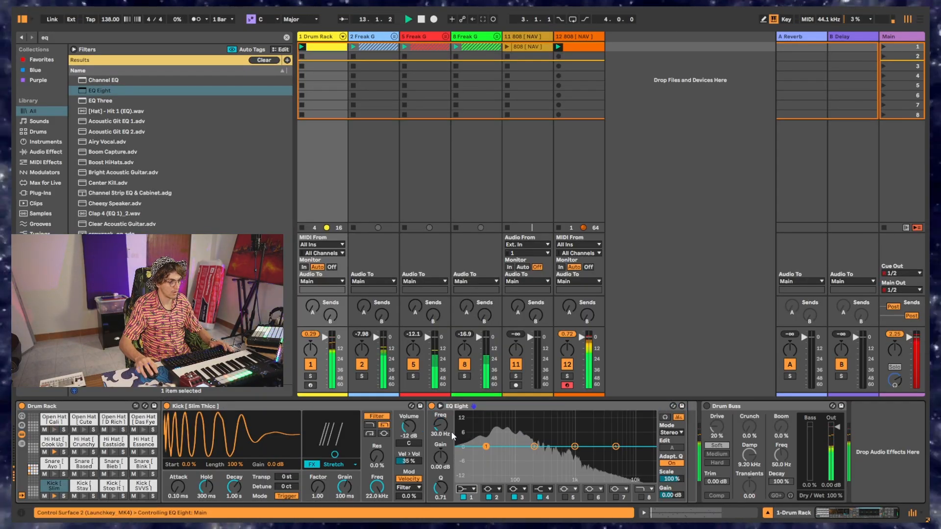
{"action": "mouse_move", "coordinate": [441, 458]}
{"action": "left_mouse_down"}
{"action": "mouse_move", "coordinate": [441, 450]}
{"action": "mouse_move", "coordinate": [439, 458]}
{"action": "left_mouse_up"}
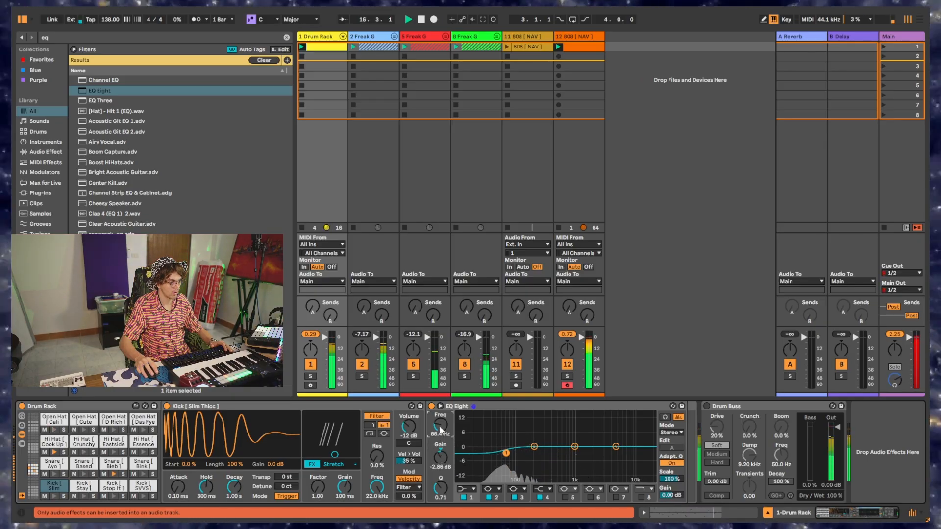
{"action": "left_click_drag", "start_coordinate": [441, 458], "coordinate": [440, 463]}
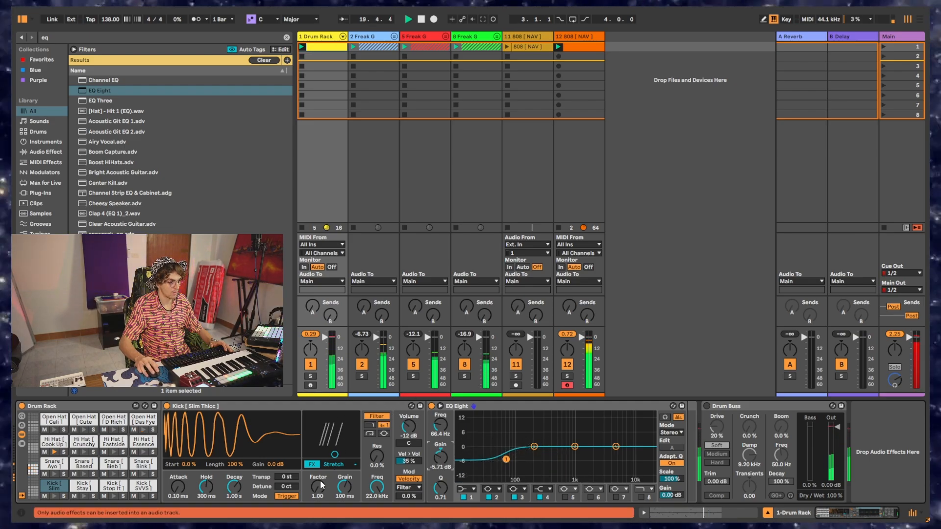
Audition the equalized kick by soloing the Kick [ Slim Thicc ] pad and the Drum Rack track, and unsolo both
{"action": "left_click", "coordinate": [64, 496]}
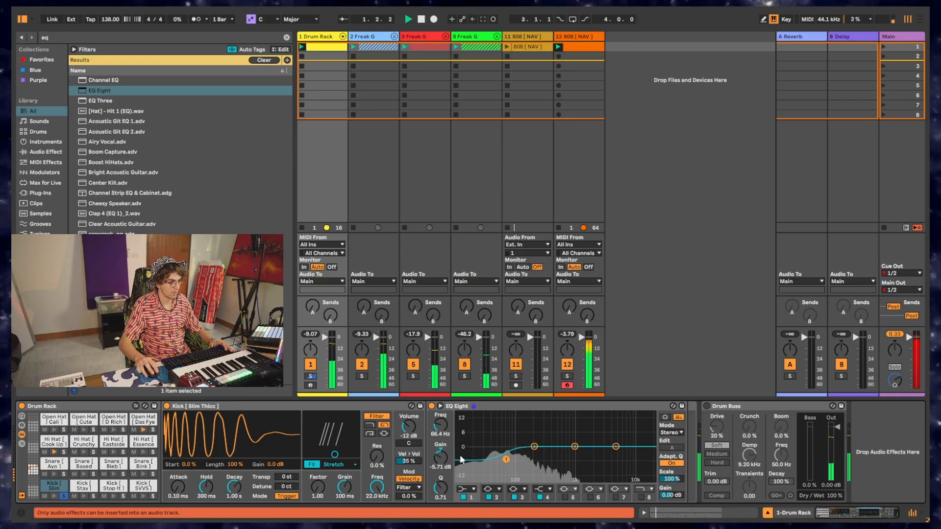
{"action": "left_click", "coordinate": [310, 376]}
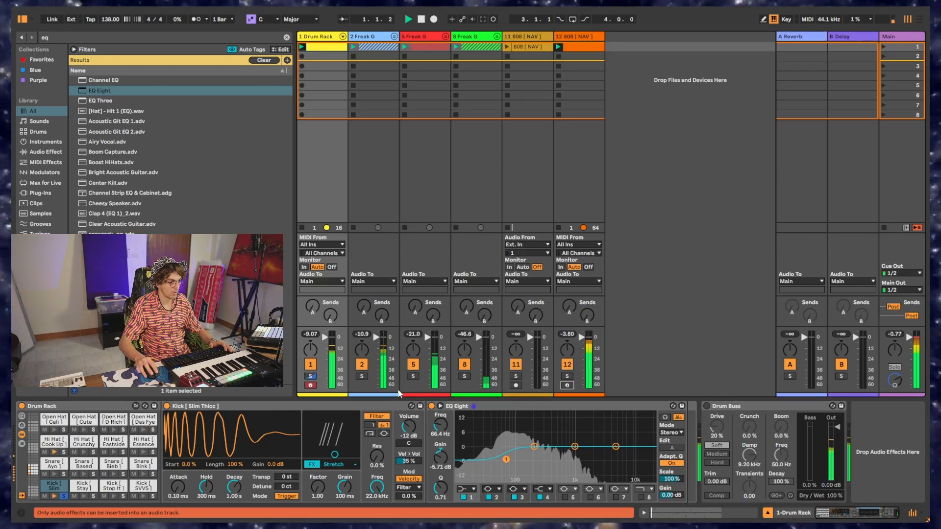
{"action": "left_click", "coordinate": [310, 385]}
{"action": "left_click", "coordinate": [311, 376]}
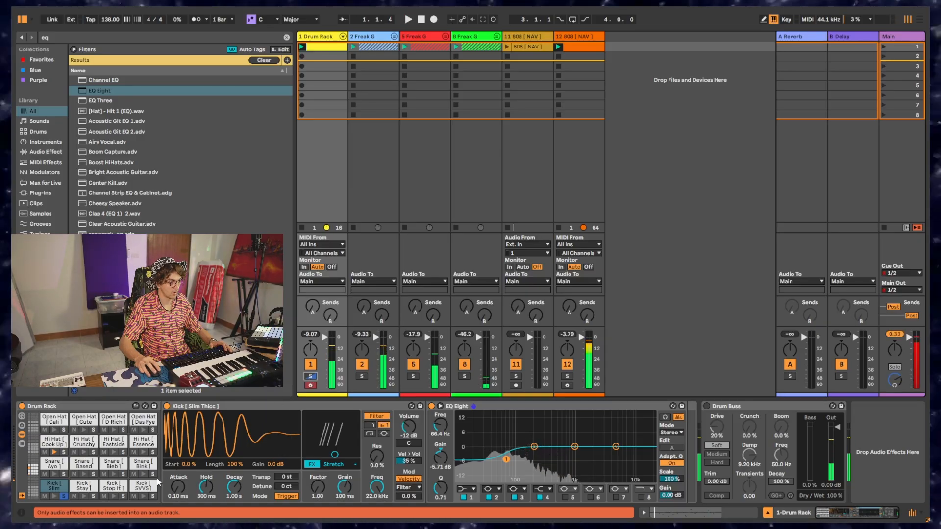
{"action": "left_click", "coordinate": [63, 496]}
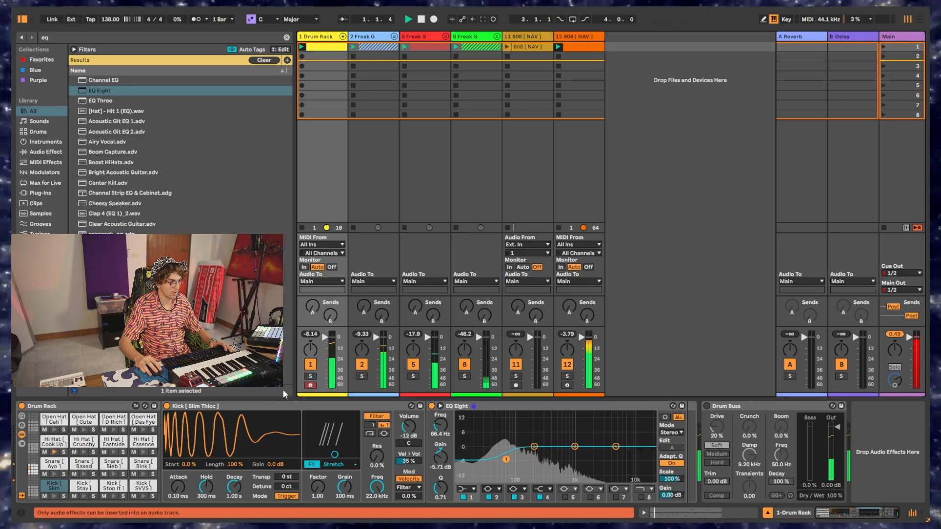
Solo the Drum Rack track and deactivate the 2 Freak G, 5 Freak G and 8 Freak G tracks
{"action": "left_click", "coordinate": [314, 365]}
{"action": "left_click", "coordinate": [311, 376]}
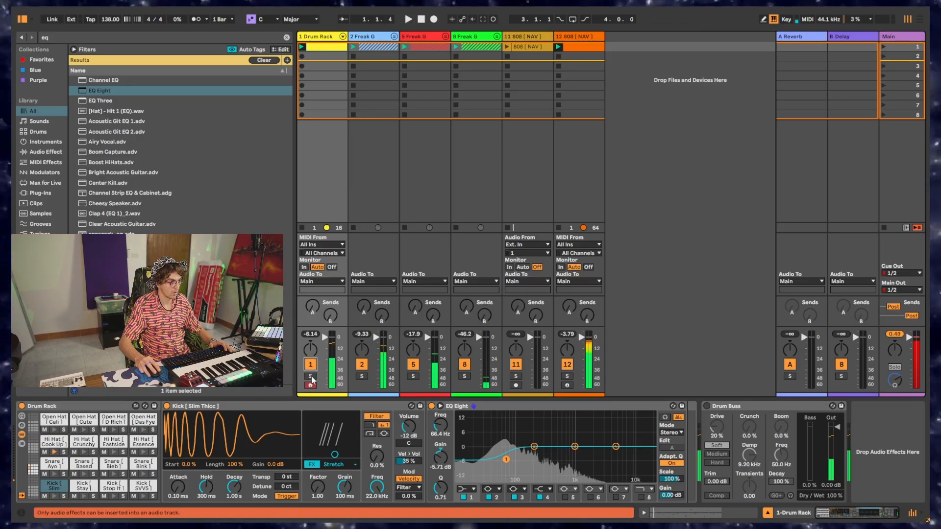
{"action": "left_click", "coordinate": [362, 365]}
{"action": "left_click", "coordinate": [413, 364]}
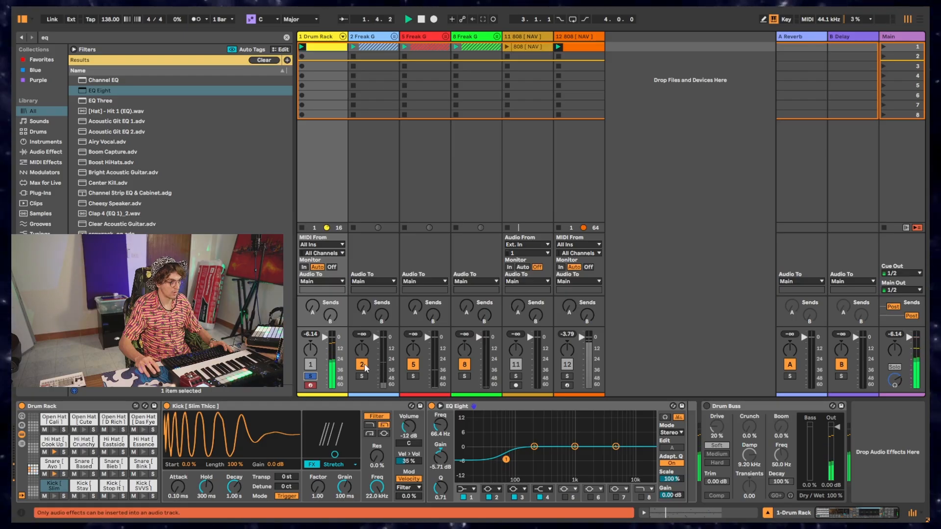
{"action": "left_click", "coordinate": [465, 365]}
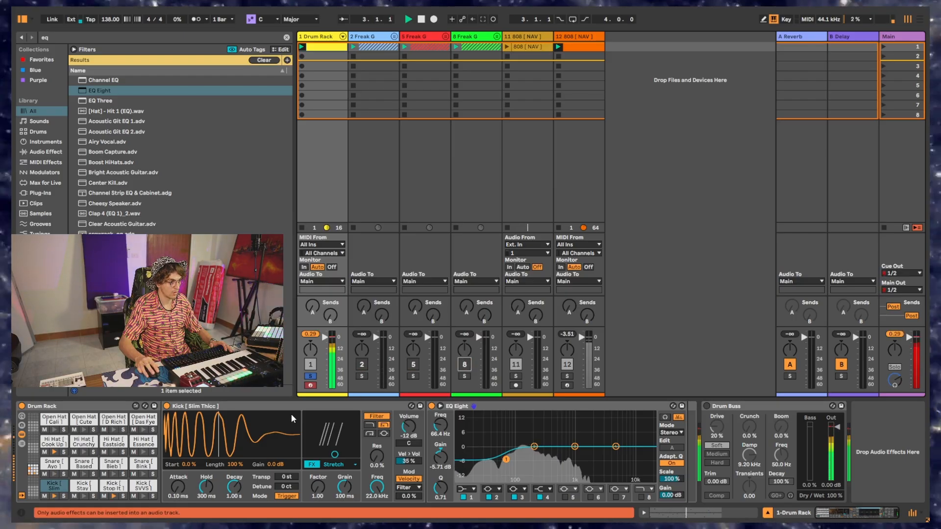
Solo the Kick [ Slim Thicc ] pad and set band 1 gain of its EQ Eight to -4.29 dB
{"action": "left_click", "coordinate": [65, 497]}
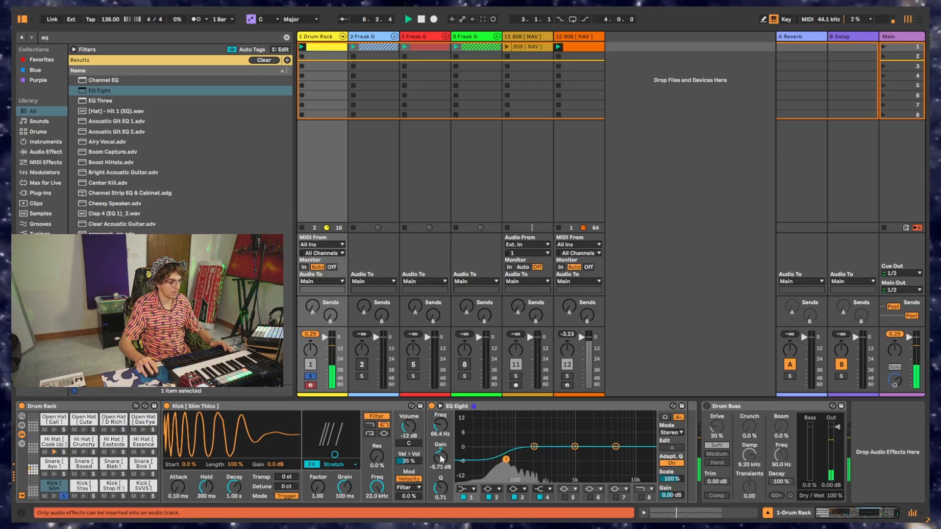
{"action": "left_click_drag", "start_coordinate": [441, 458], "coordinate": [441, 455]}
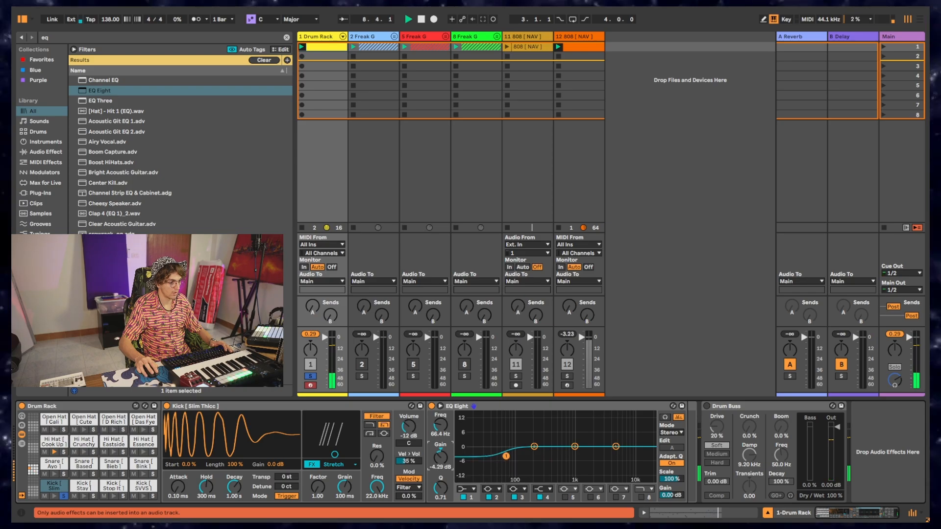
{"action": "left_click_drag", "start_coordinate": [440, 457], "coordinate": [440, 458]}
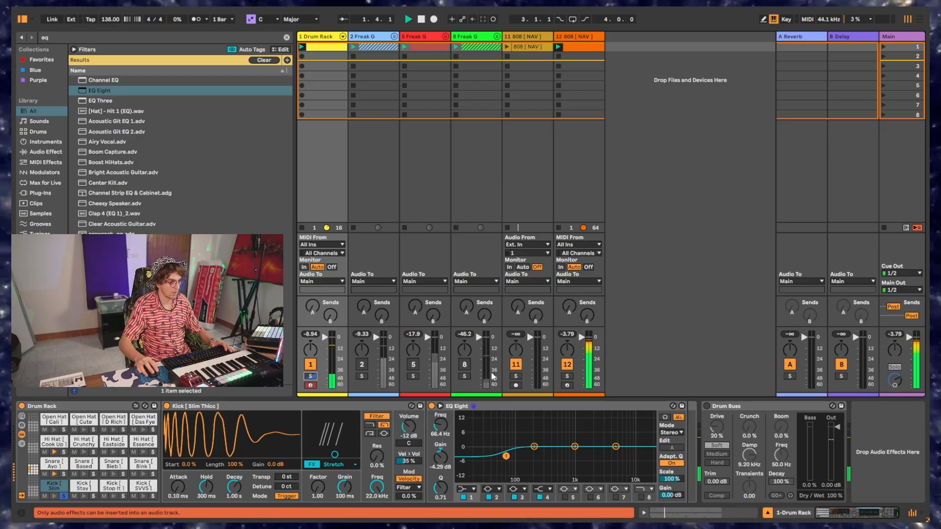
Reactivate the 2 Freak G, 5 Freak G and 8 Freak G tracks to layer them back over the drums and 808
{"action": "left_click", "coordinate": [516, 366]}
{"action": "left_click", "coordinate": [517, 366]}
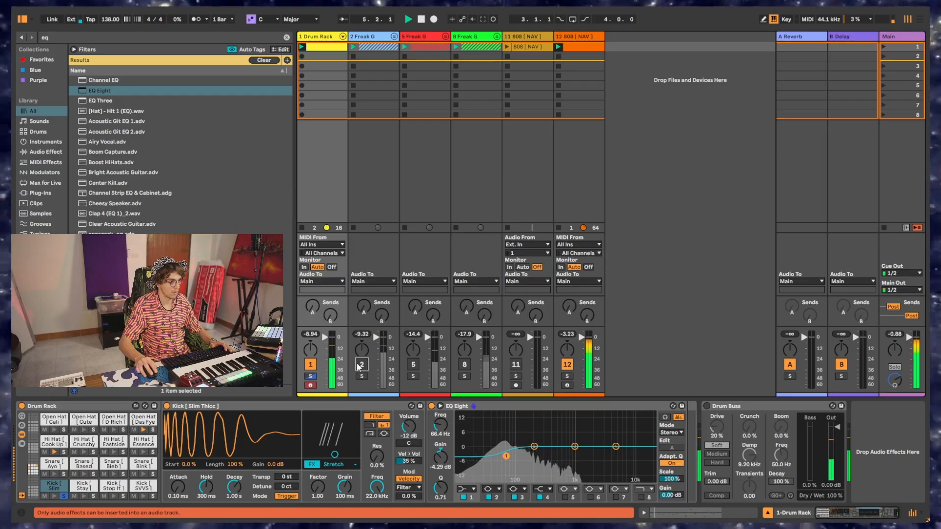
{"action": "left_click", "coordinate": [414, 367]}
{"action": "left_click", "coordinate": [415, 368]}
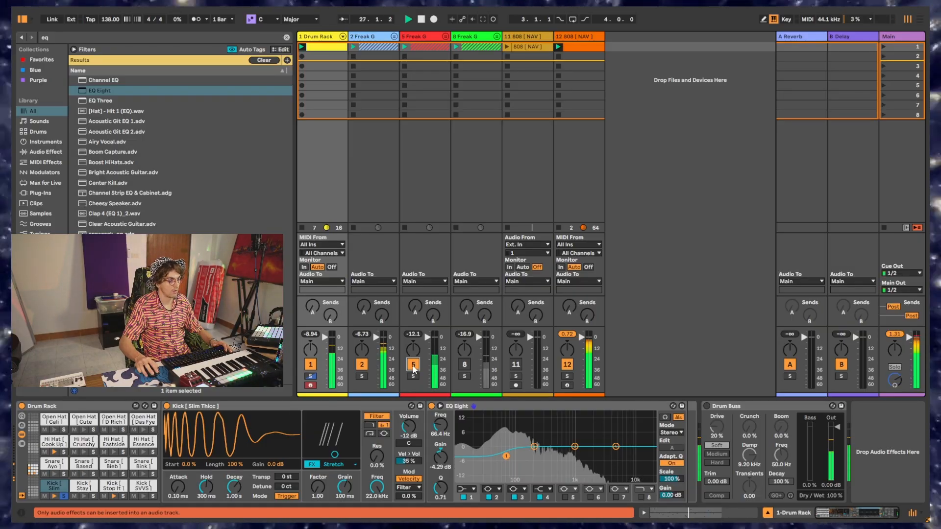
{"action": "left_click", "coordinate": [413, 366]}
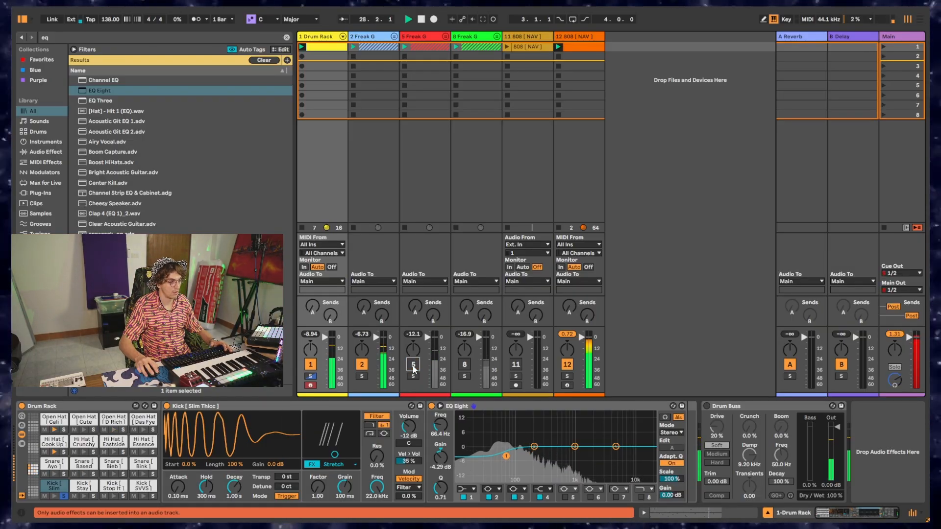
{"action": "left_click", "coordinate": [465, 365]}
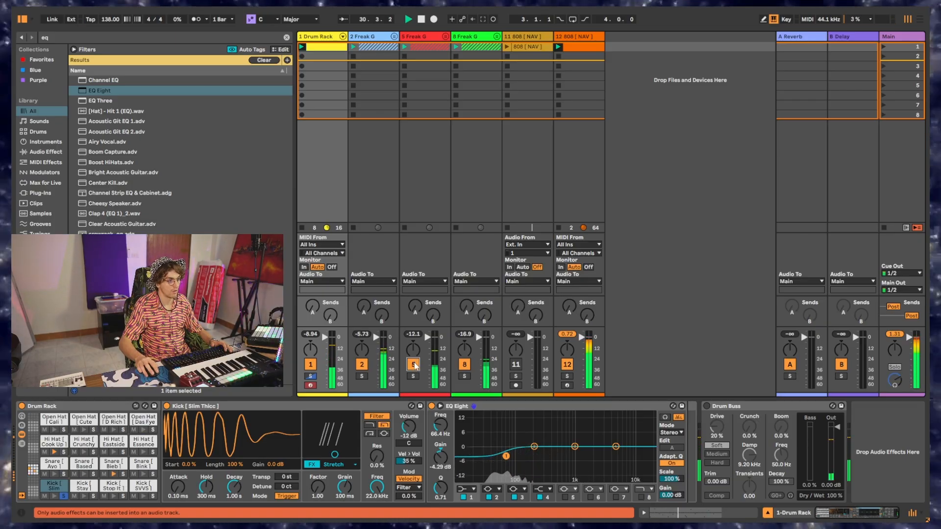
Compare the playing beat with and without the 5 Freak G layer by toggling that track's activation
{"action": "left_click", "coordinate": [414, 365]}
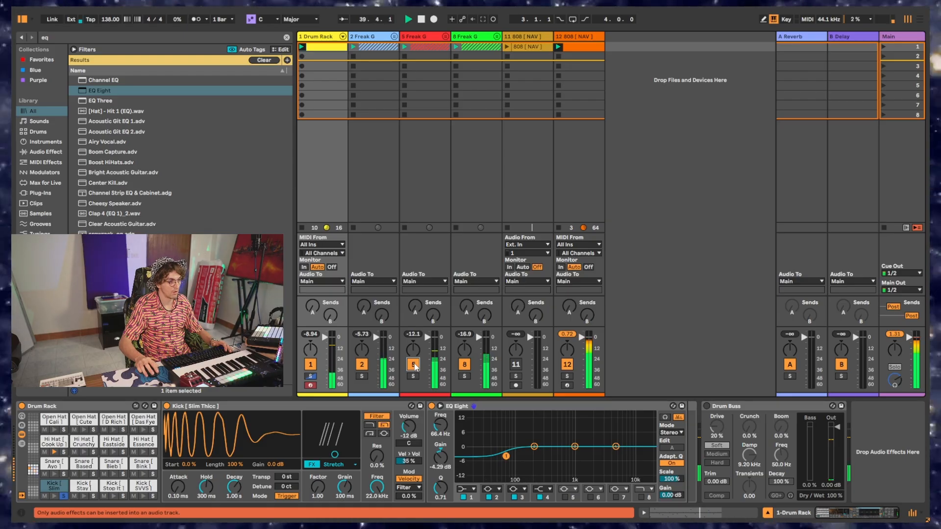
{"action": "left_click", "coordinate": [414, 365]}
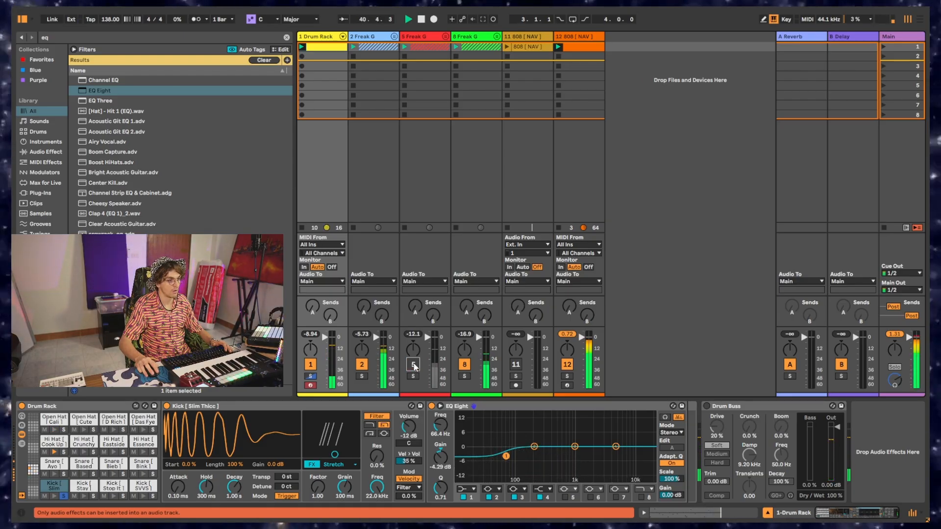
{"action": "left_click", "coordinate": [414, 365]}
{"action": "left_click", "coordinate": [414, 365]}
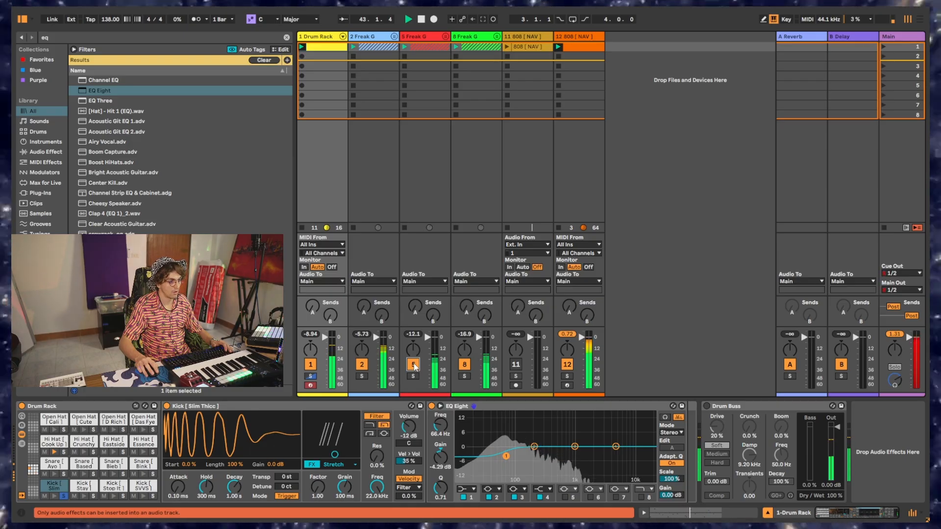
{"action": "left_click", "coordinate": [414, 365]}
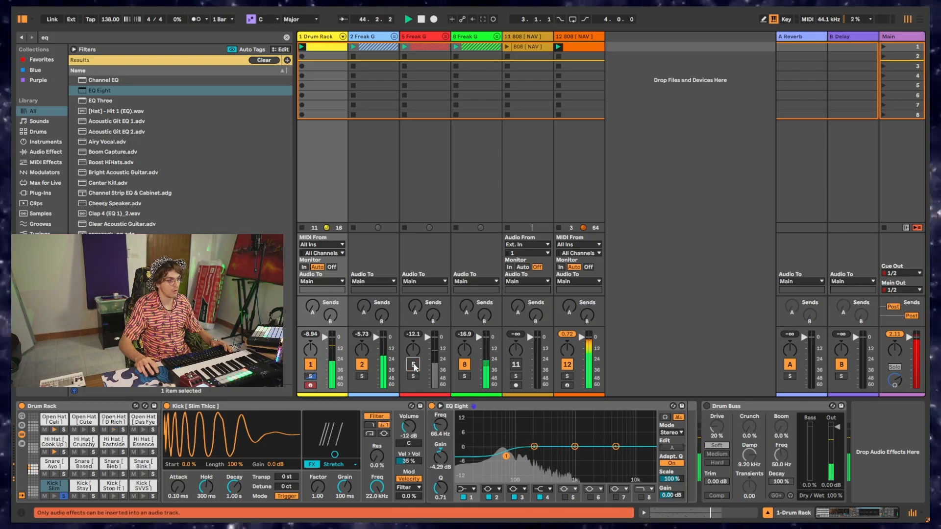
Delete the 808 [ NAV ] audio track, track 11, and reactivate the 5 Freak G track
{"action": "left_click", "coordinate": [679, 280]}
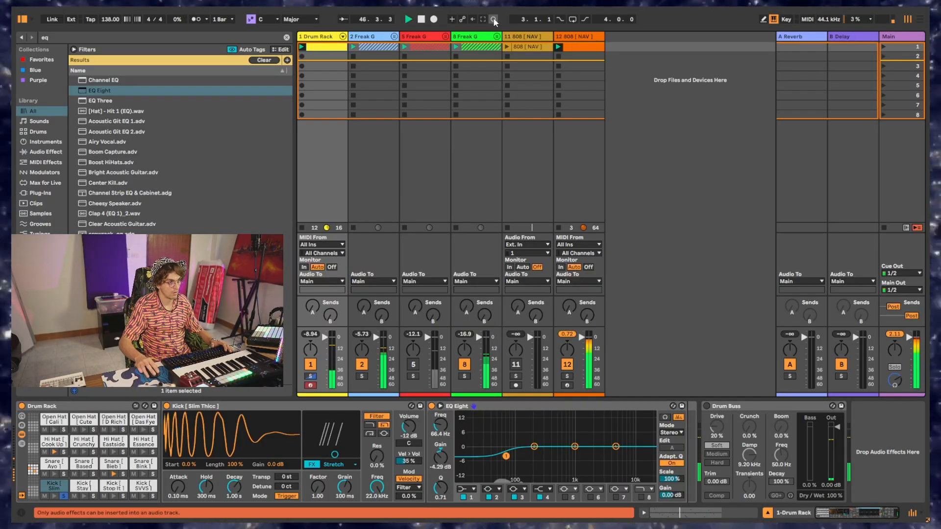
{"action": "left_click", "coordinate": [524, 38]}
{"action": "key", "text": "BackSpace"}
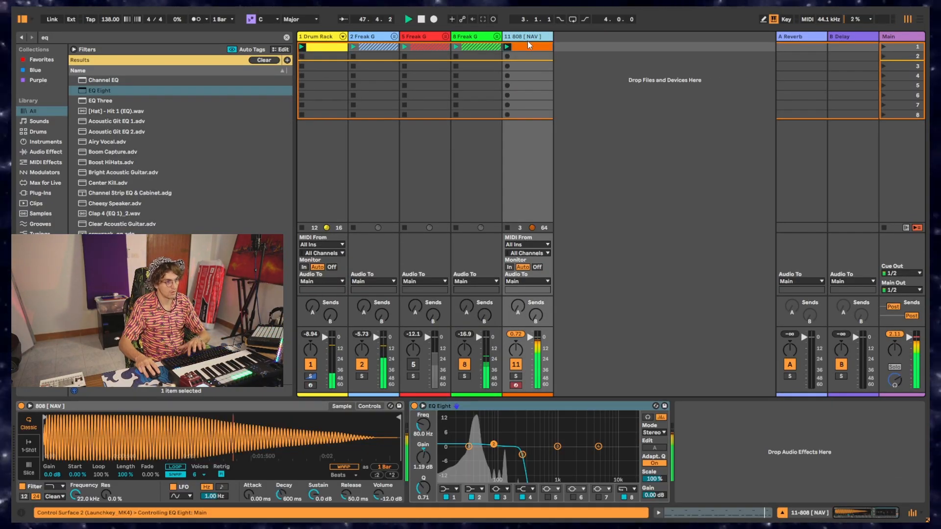
{"action": "left_click", "coordinate": [412, 365]}
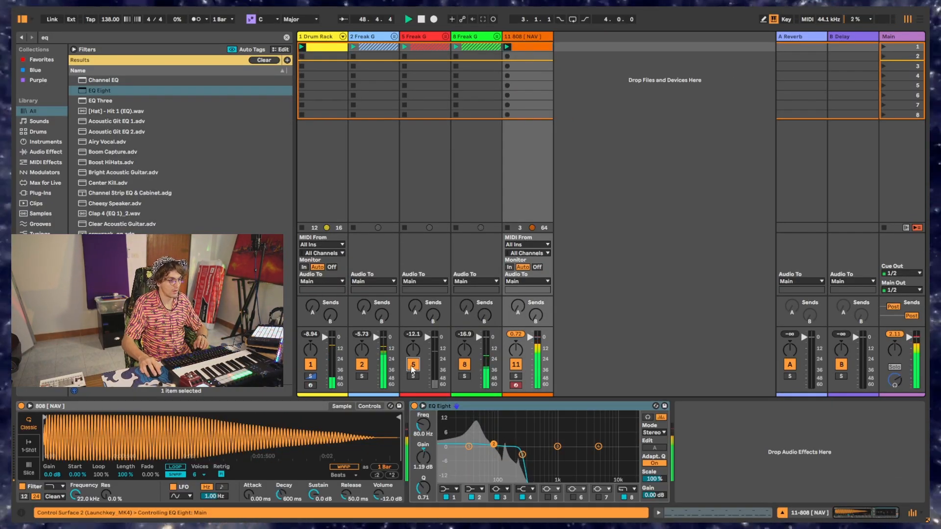
Set the Drum Rack's Drum Buss to 7.1% Drive, 7.1% Crunch, 4.0% Boom, 0.16 Transients and -2.50 dB Trim while replaying the beat
{"action": "left_click", "coordinate": [302, 36]}
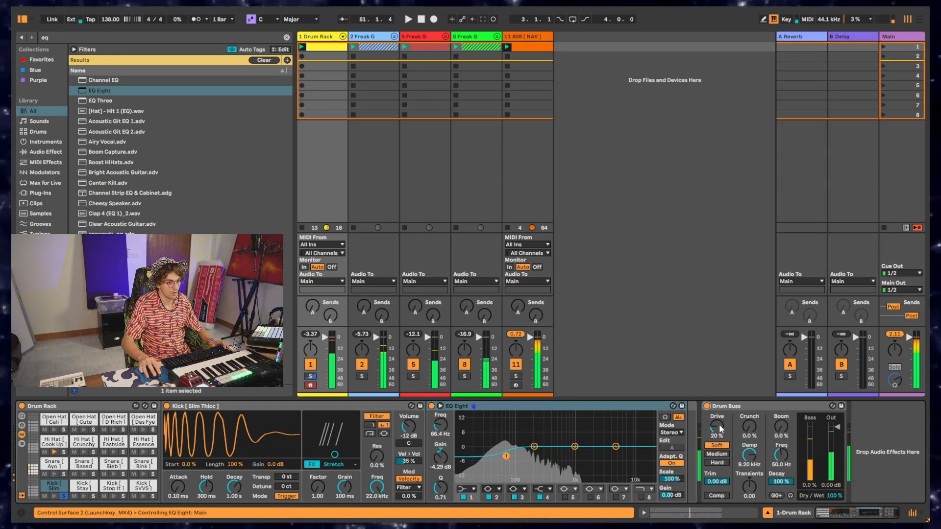
{"action": "left_click_drag", "start_coordinate": [716, 427], "coordinate": [716, 432]}
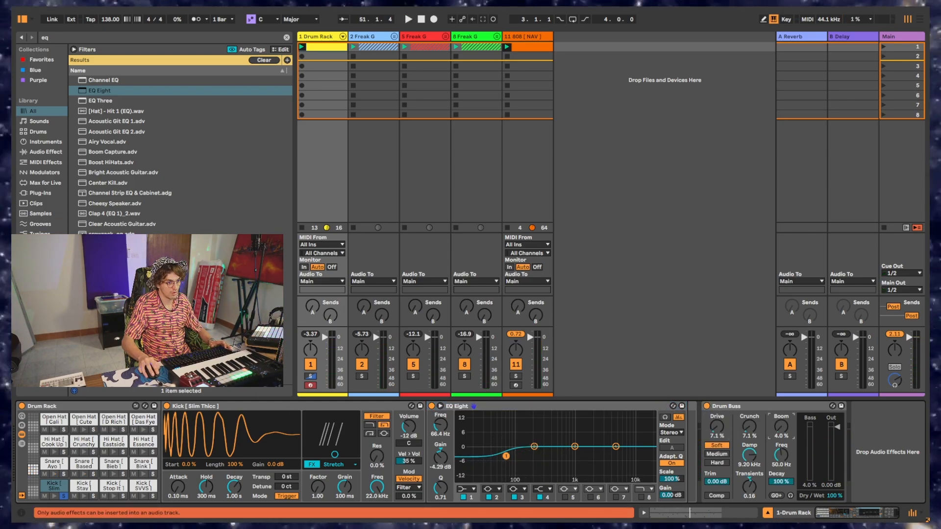
{"action": "key", "text": "space"}
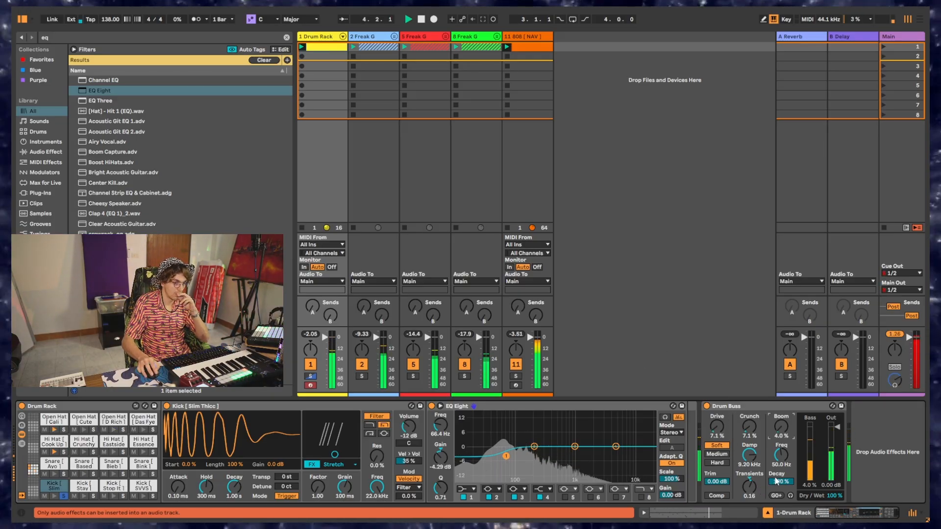
{"action": "left_click_drag", "start_coordinate": [728, 481], "coordinate": [728, 491]}
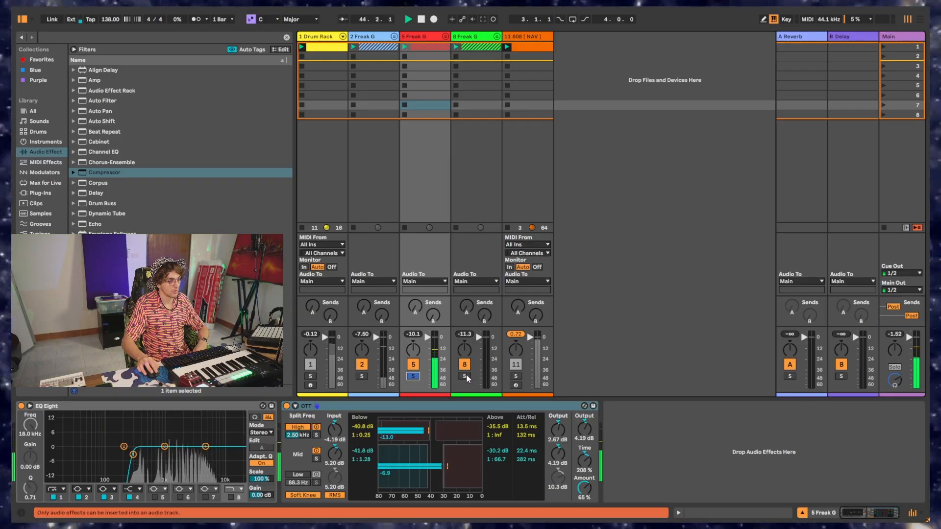
Compare the soloed 5 Freak G with and without OTT and the soloed 8 Freak G with and without Compressor
{"action": "left_click", "coordinate": [287, 407]}
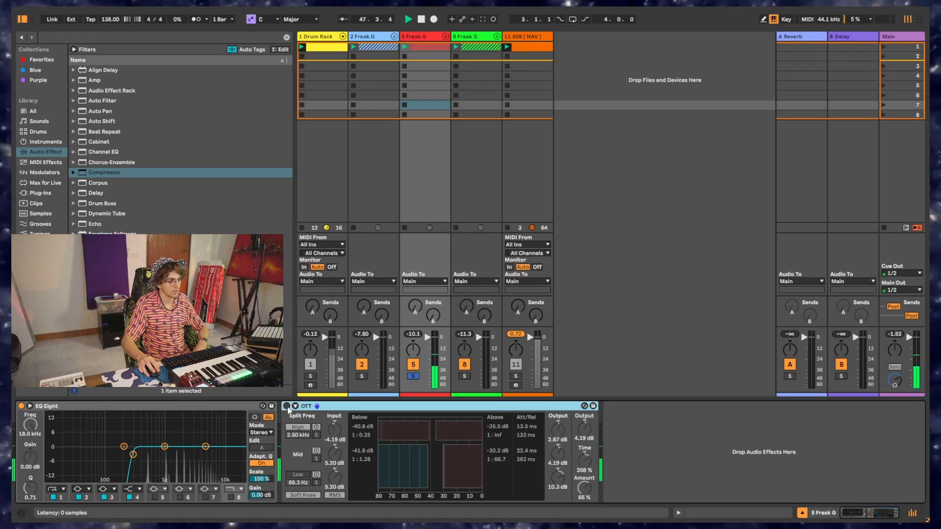
{"action": "left_click", "coordinate": [286, 406]}
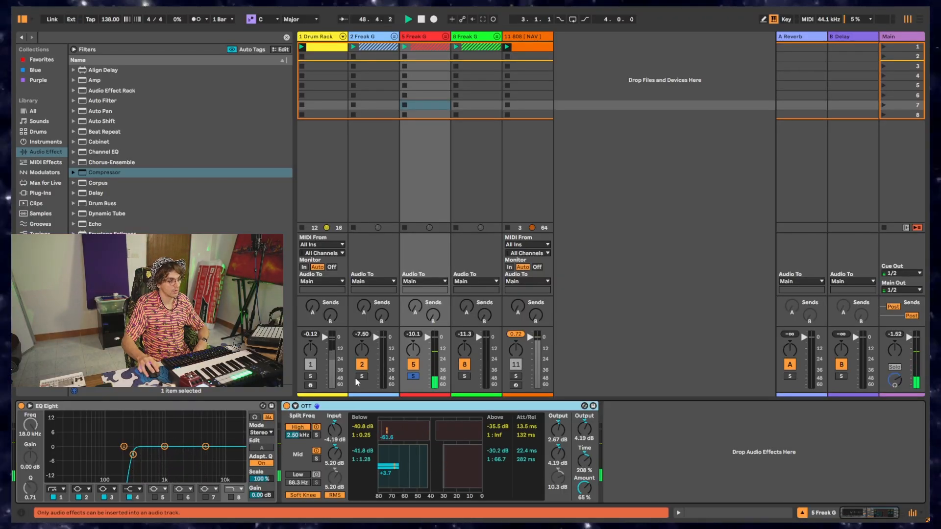
{"action": "left_click", "coordinate": [465, 377]}
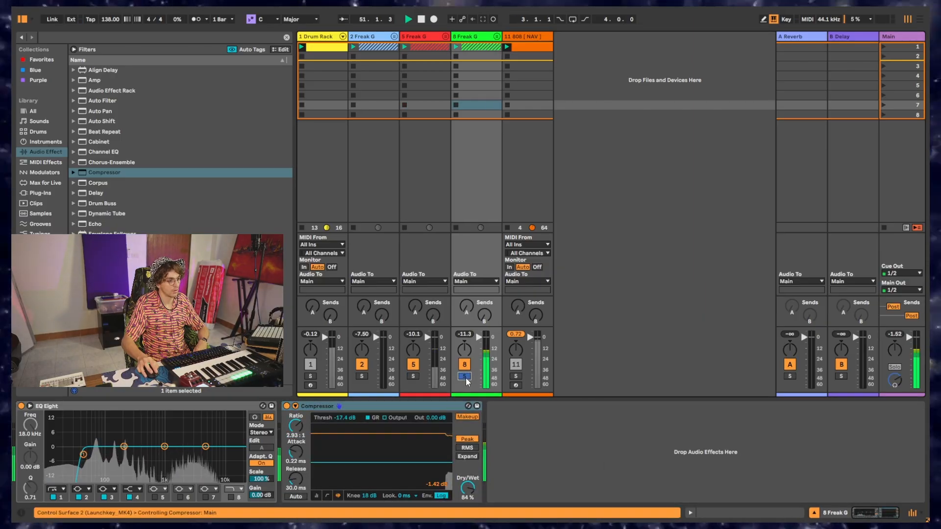
{"action": "left_click", "coordinate": [288, 407]}
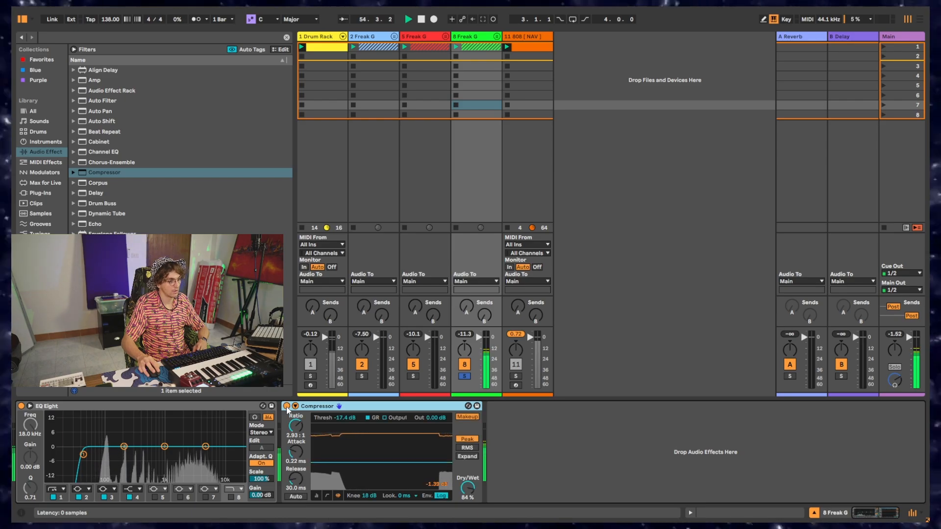
{"action": "left_click", "coordinate": [464, 377]}
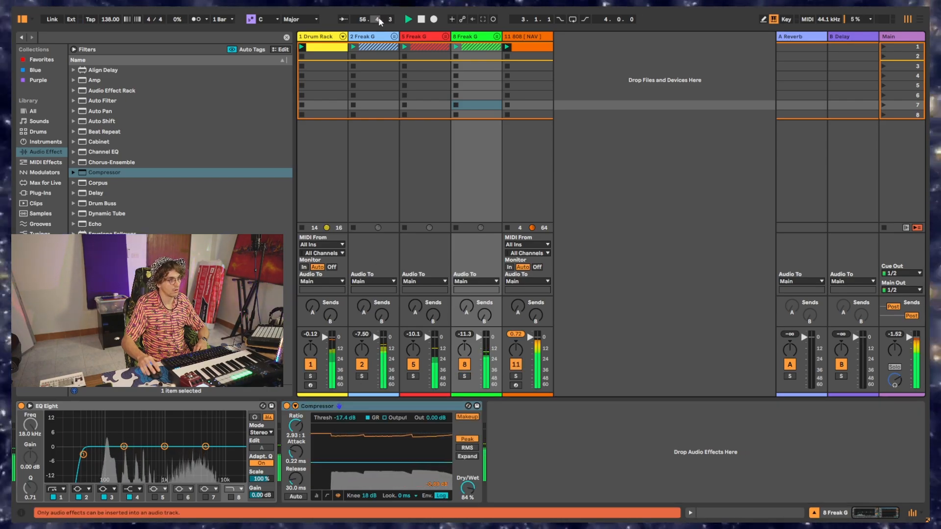
Audition the soloed 2 Freak G track with its OTT bypassed and re-enabled, and unsolo it
{"action": "left_click", "coordinate": [370, 39]}
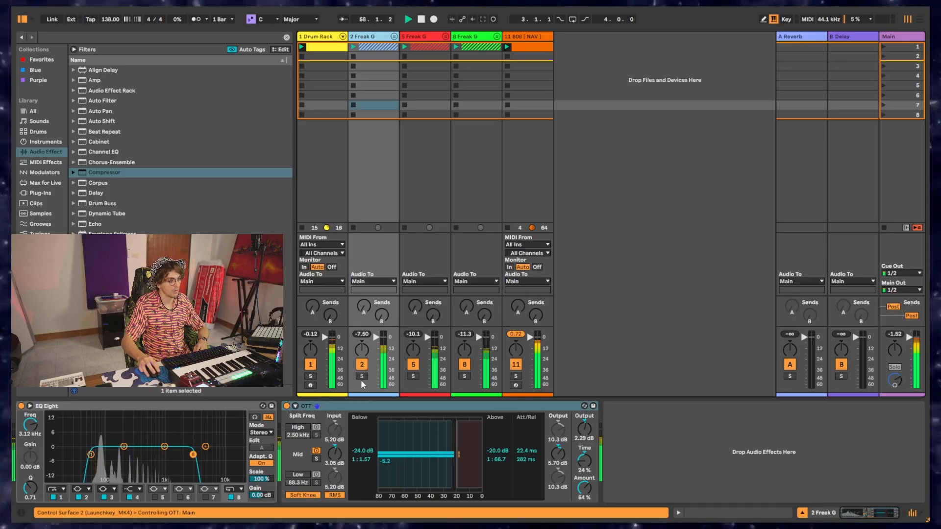
{"action": "left_click", "coordinate": [287, 406]}
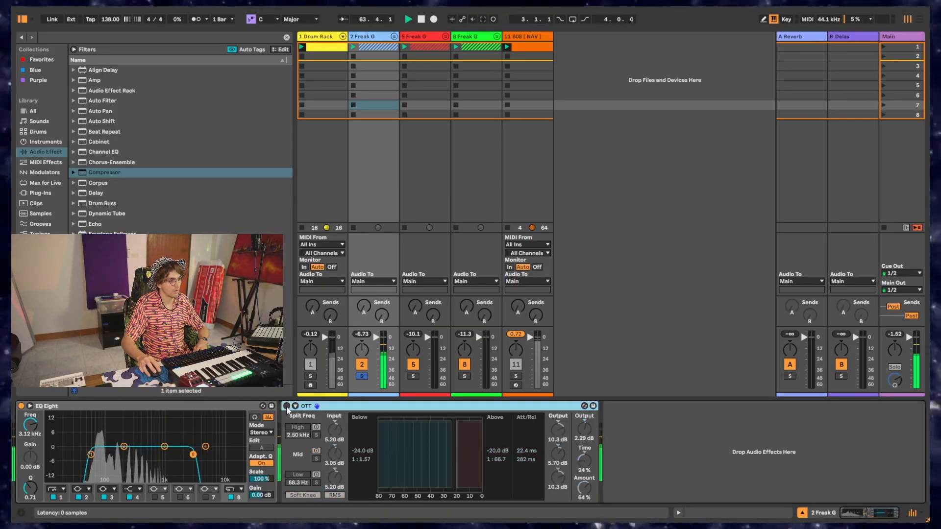
{"action": "left_click", "coordinate": [288, 407]}
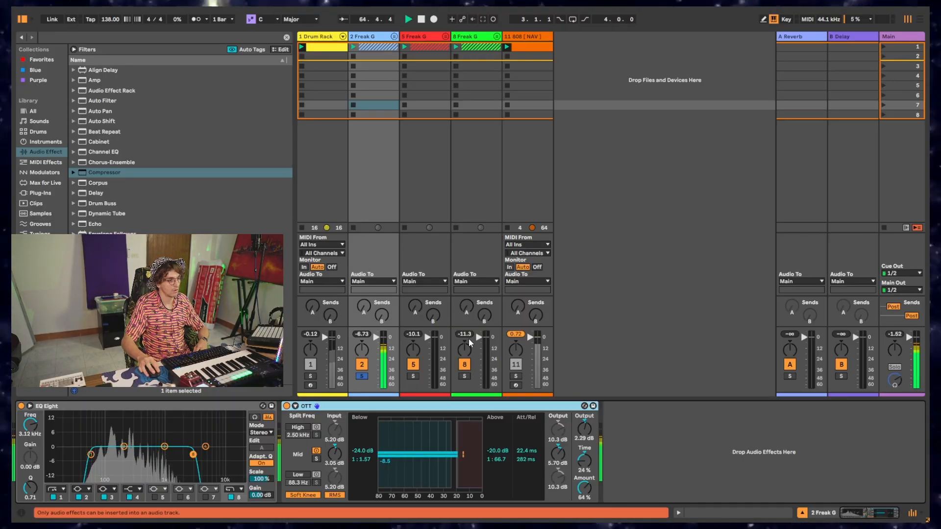
{"action": "left_click", "coordinate": [362, 376]}
Audition the soloed Drum Rack track with Drum Buss bypassed and re-enabled, and unsolo it
{"action": "left_click", "coordinate": [314, 42]}
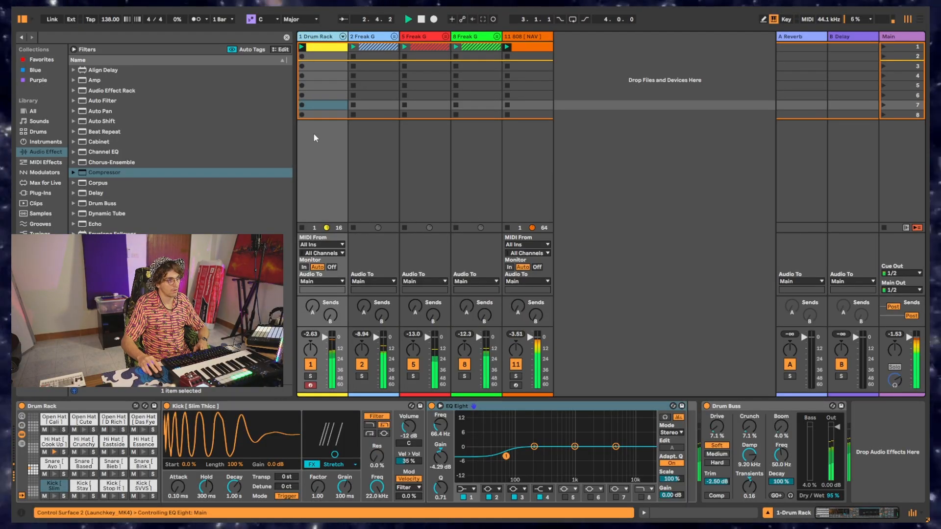
{"action": "left_click", "coordinate": [707, 407]}
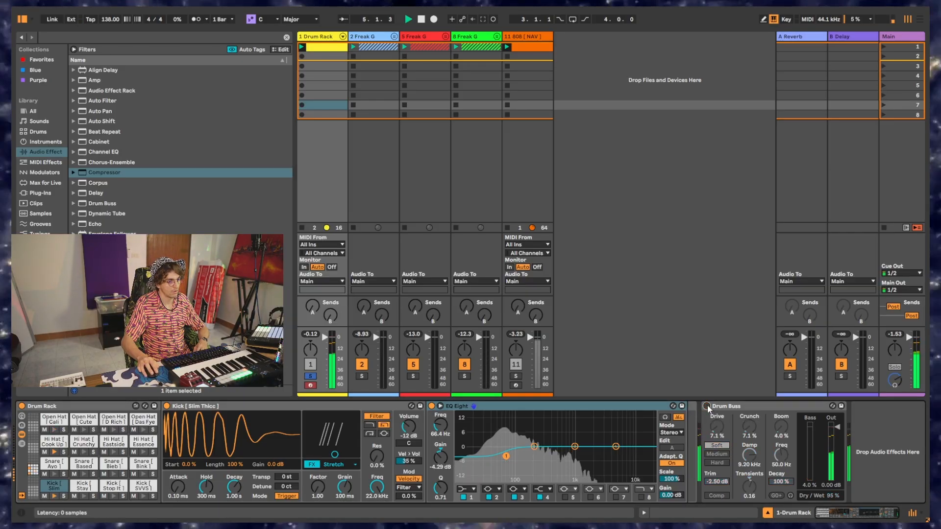
{"action": "left_click", "coordinate": [706, 406]}
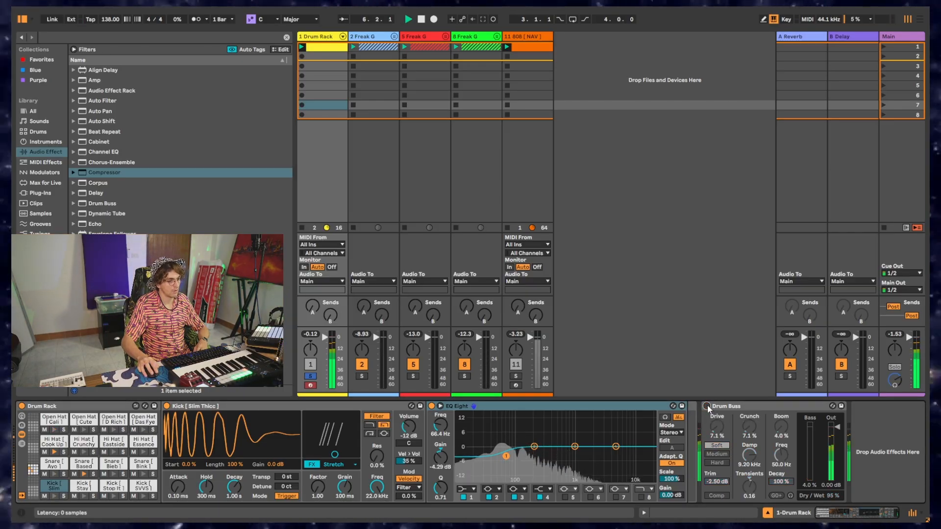
{"action": "left_click", "coordinate": [310, 376]}
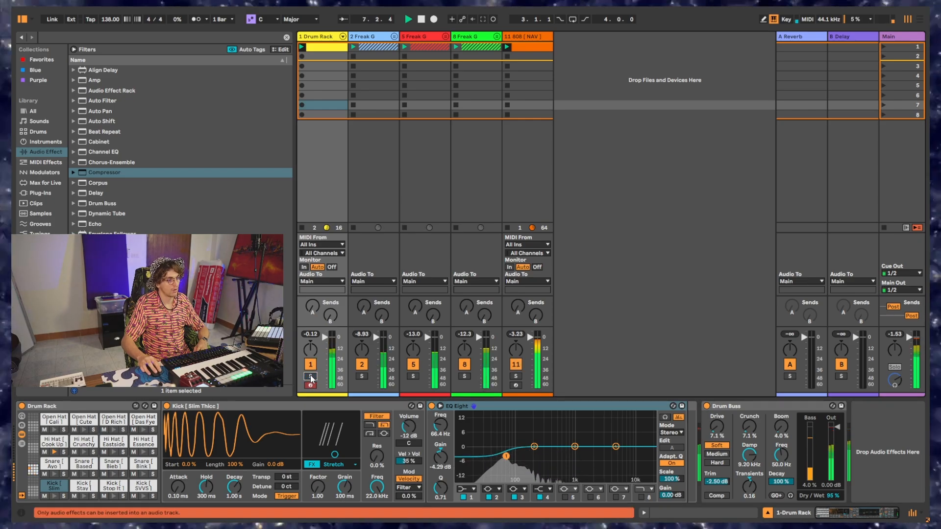
Compare the full mix with and without the Main track's master beat rack and reset the Main peak level indicator
{"action": "left_click", "coordinate": [897, 37]}
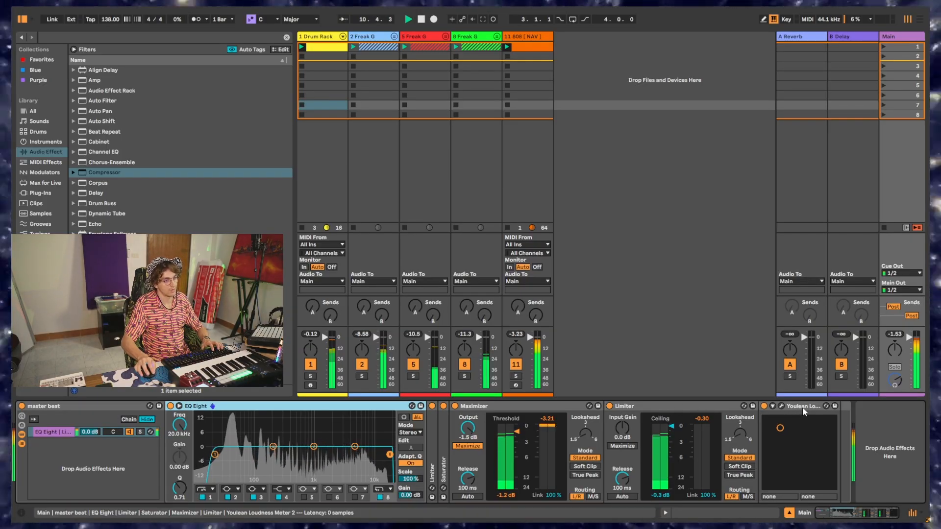
{"action": "left_click", "coordinate": [21, 406]}
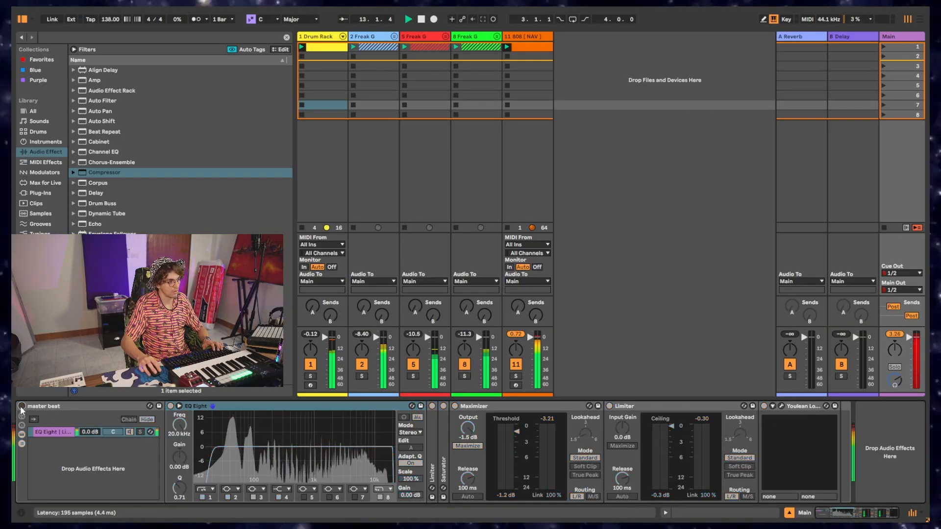
{"action": "left_click", "coordinate": [20, 406]}
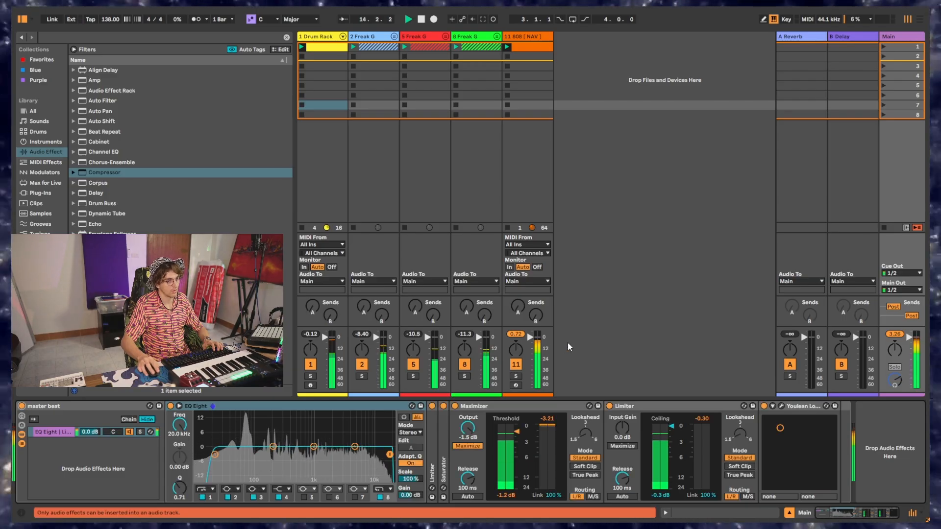
{"action": "left_click", "coordinate": [893, 335]}
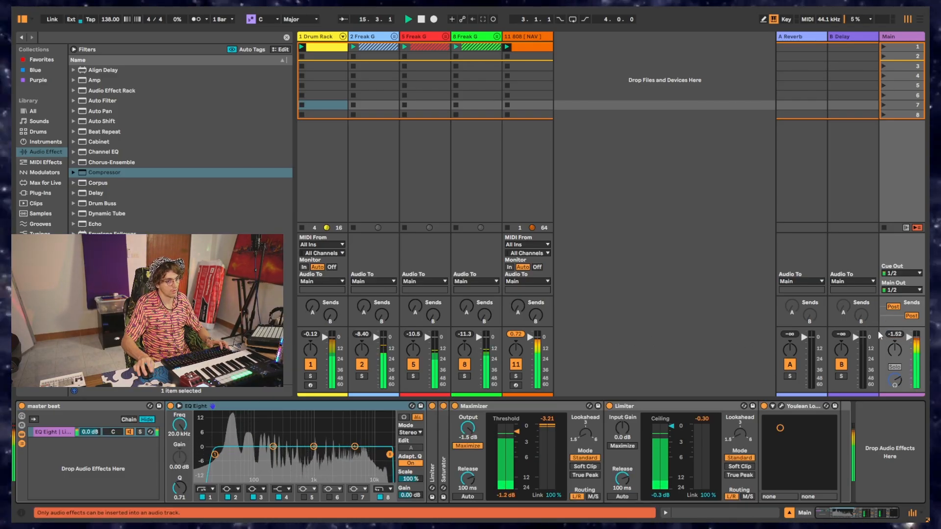